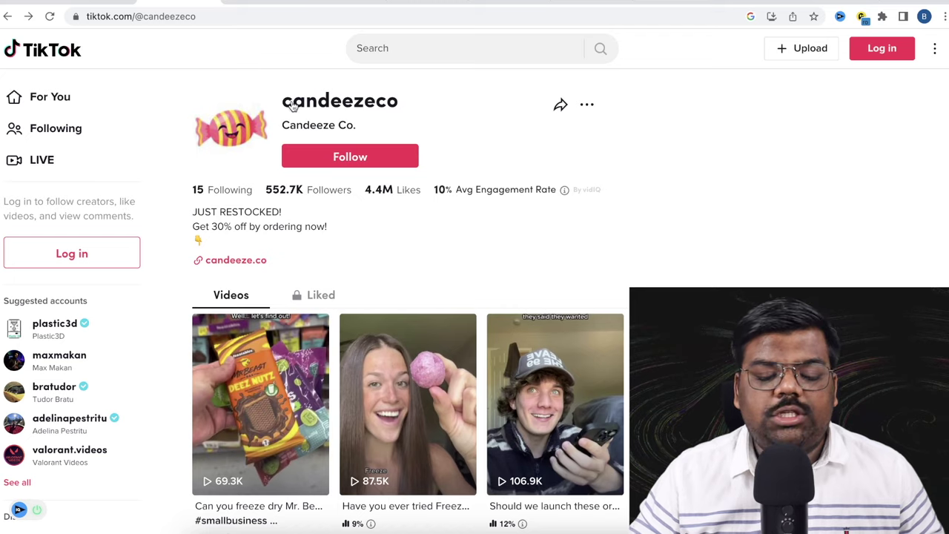
- Examine the candeezeco TikTok profile: its video grid and view counts, the bio's shop link, and the follower count
{"action": "scroll", "coordinate": [496, 237], "scroll_direction": "up", "scroll_amount": 3}
{"action": "scroll", "coordinate": [496, 237], "scroll_direction": "up", "scroll_amount": 5}
{"action": "scroll", "coordinate": [487, 237], "scroll_direction": "down", "scroll_amount": 7}
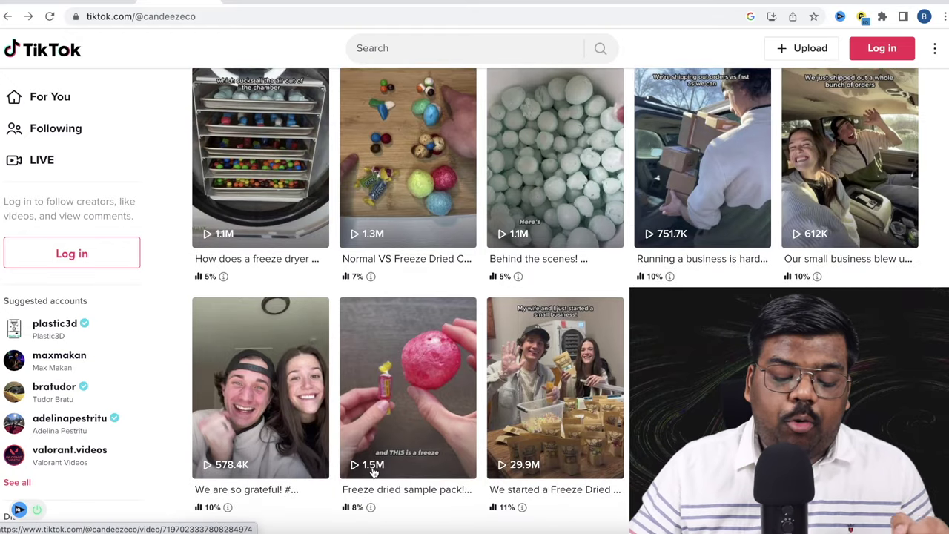
{"action": "scroll", "coordinate": [300, 308], "scroll_direction": "up", "scroll_amount": 1}
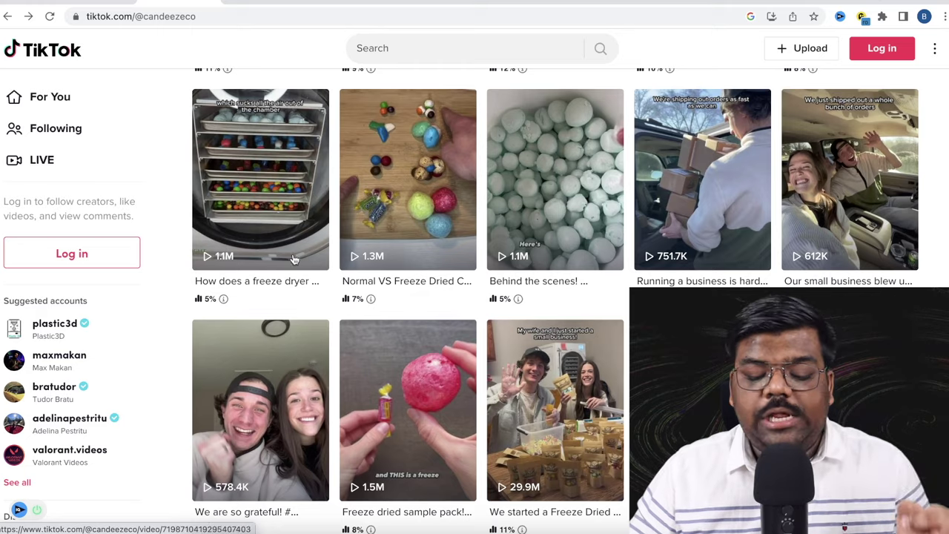
{"action": "scroll", "coordinate": [295, 258], "scroll_direction": "up", "scroll_amount": 6}
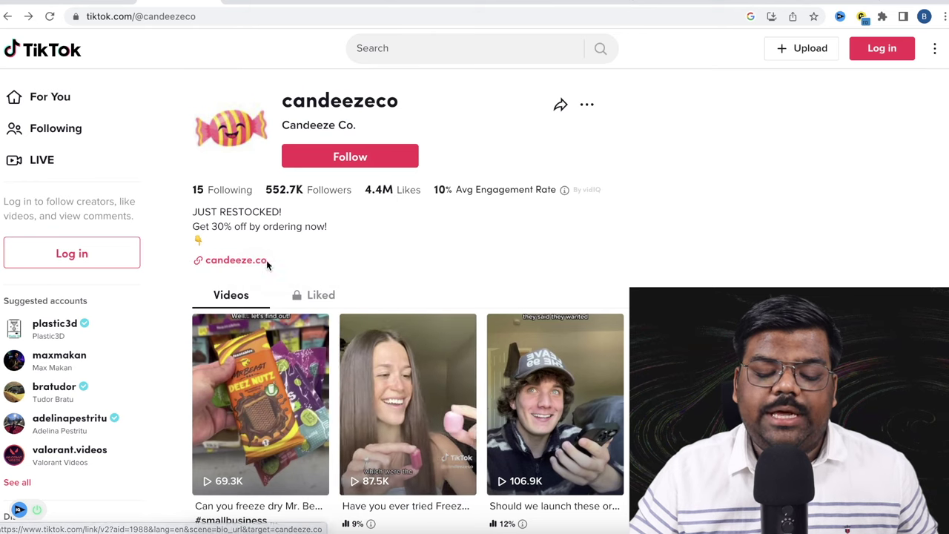
{"action": "left_click_drag", "start_coordinate": [267, 264], "coordinate": [198, 261]}
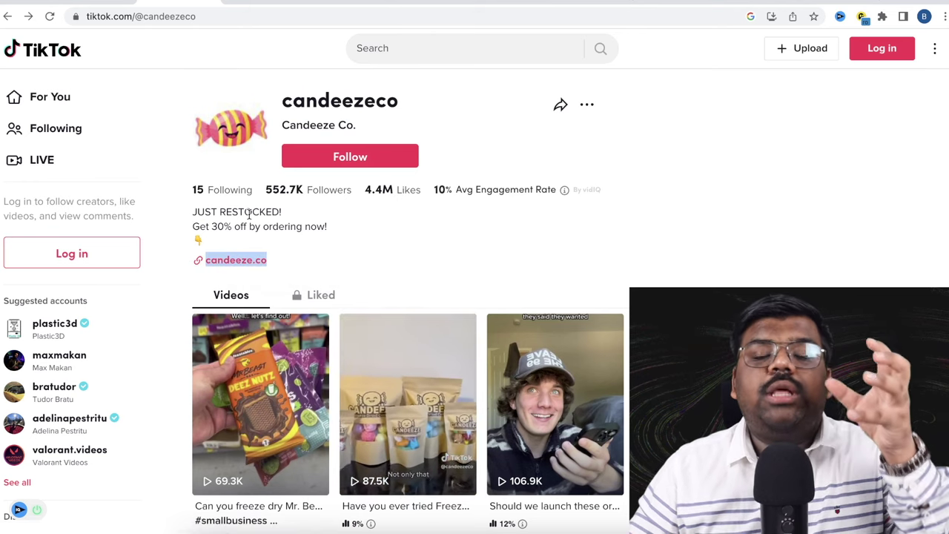
{"action": "scroll", "coordinate": [440, 268], "scroll_direction": "down", "scroll_amount": 10}
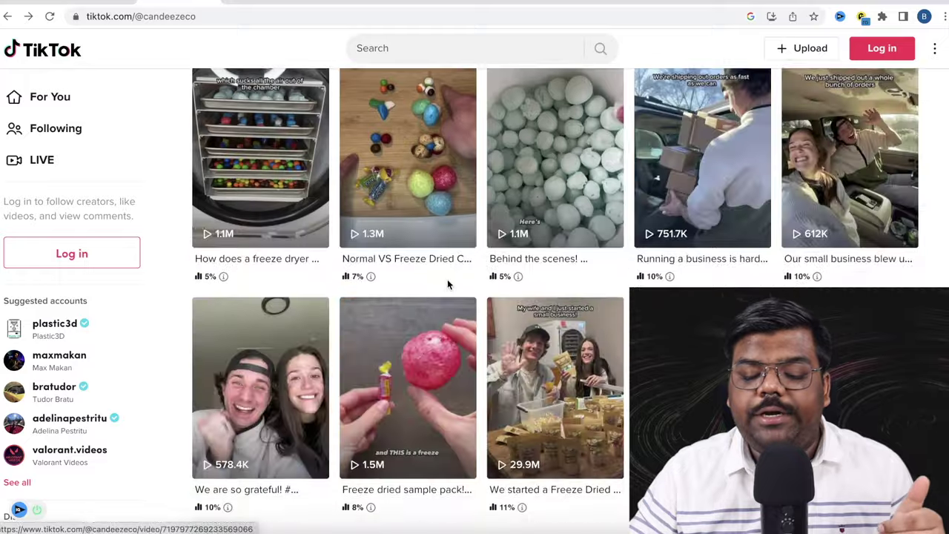
{"action": "scroll", "coordinate": [448, 279], "scroll_direction": "up", "scroll_amount": 10}
{"action": "left_click_drag", "start_coordinate": [329, 190], "coordinate": [353, 190]}
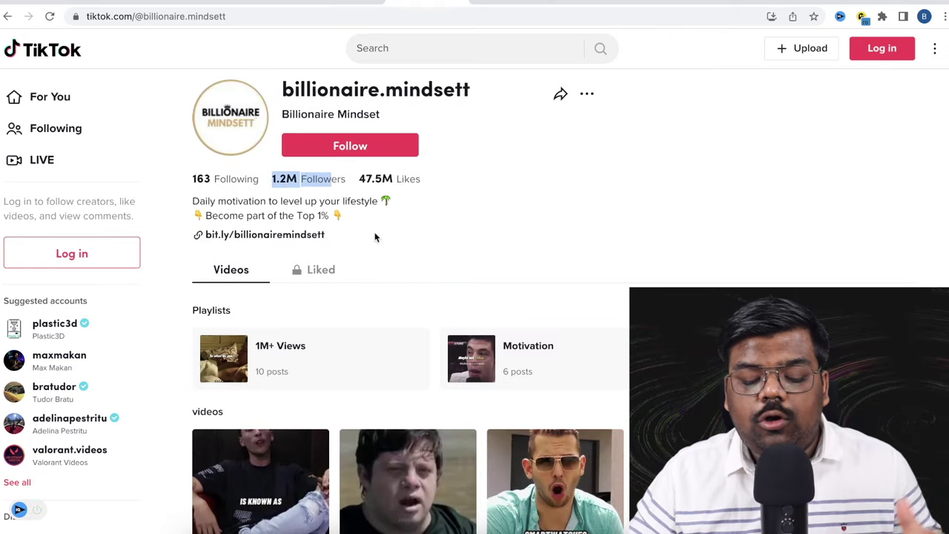
- Look through the billionaire.mindsett profile's motivational videos and check the link in its bio
{"action": "scroll", "coordinate": [415, 251], "scroll_direction": "down", "scroll_amount": 7}
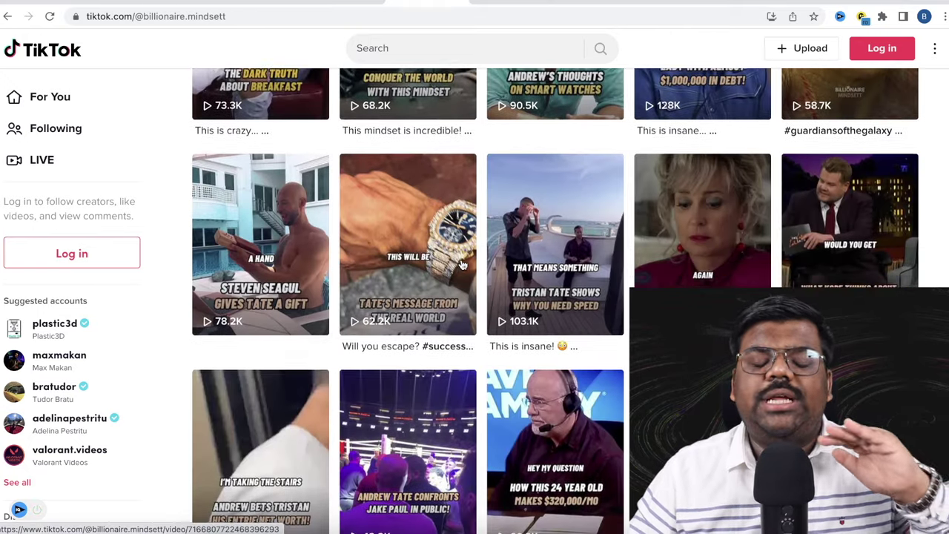
{"action": "scroll", "coordinate": [462, 265], "scroll_direction": "down", "scroll_amount": 5}
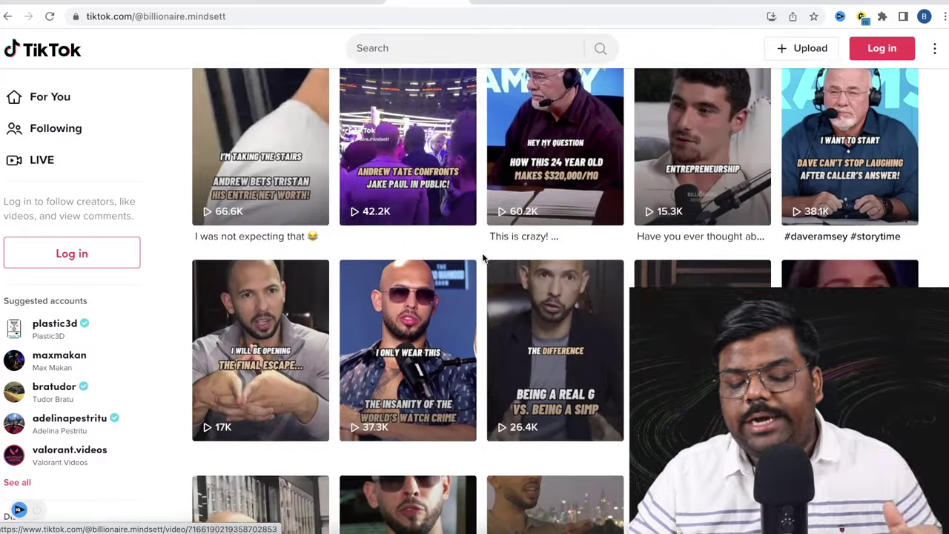
{"action": "scroll", "coordinate": [482, 258], "scroll_direction": "down", "scroll_amount": 3}
{"action": "scroll", "coordinate": [478, 261], "scroll_direction": "up", "scroll_amount": 15}
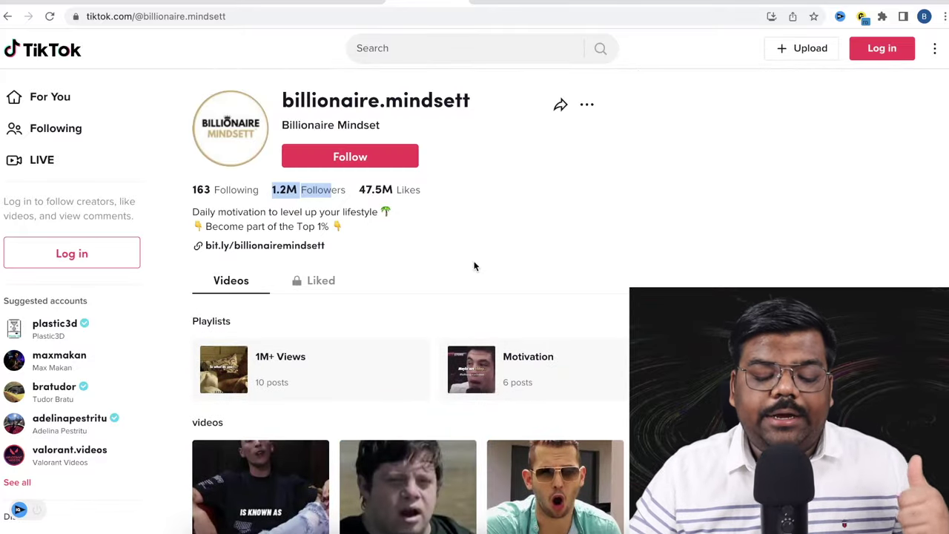
{"action": "left_click_drag", "start_coordinate": [341, 247], "coordinate": [206, 245]}
- Switch to the crypto.cultr profile and check its follower count, recent videos and bio referral link
{"action": "left_click", "coordinate": [342, 2]}
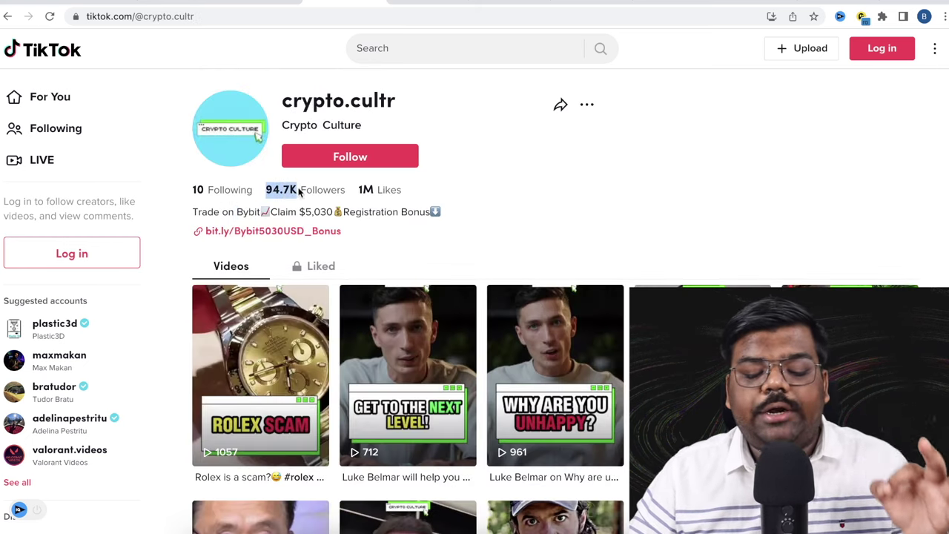
{"action": "scroll", "coordinate": [414, 261], "scroll_direction": "down", "scroll_amount": 3}
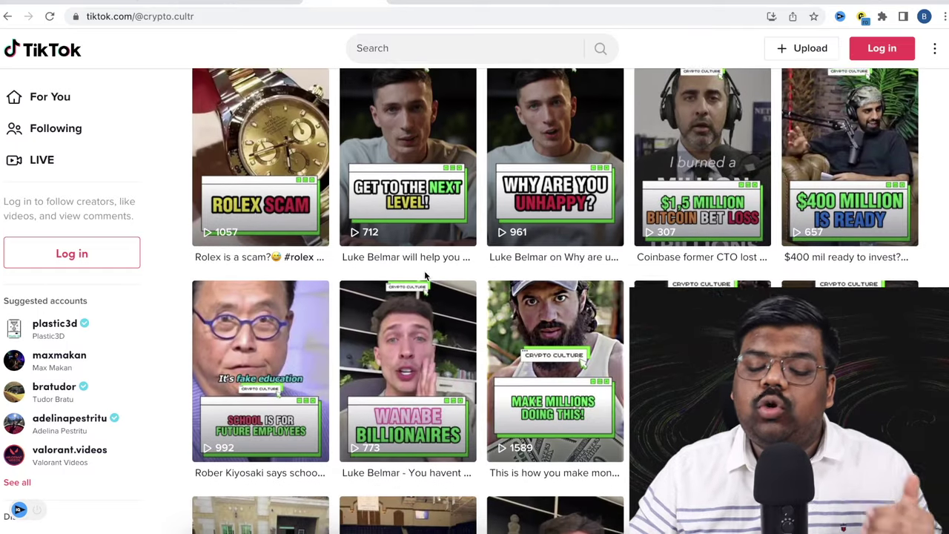
{"action": "scroll", "coordinate": [376, 287], "scroll_direction": "up", "scroll_amount": 3}
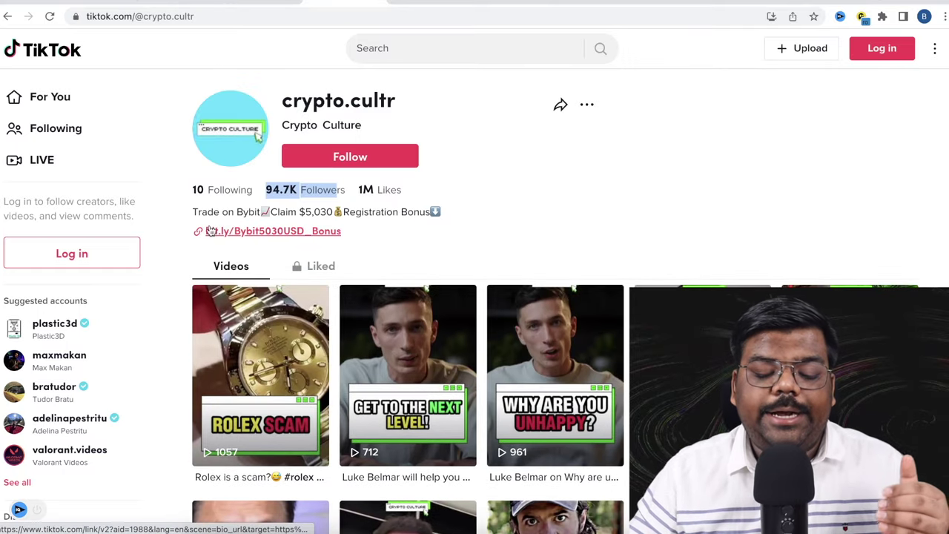
{"action": "left_click_drag", "start_coordinate": [350, 229], "coordinate": [164, 228]}
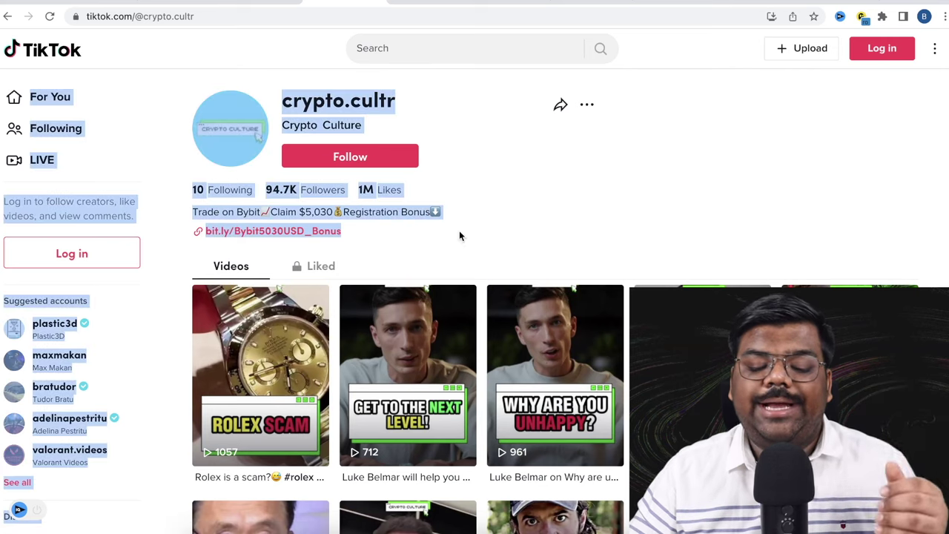
{"action": "left_click", "coordinate": [516, 232]}
- Browse the crypto.cultr video grid down to the older clips, comparing topics, thumbnail styles and view counts
{"action": "scroll", "coordinate": [471, 247], "scroll_direction": "down", "scroll_amount": 6}
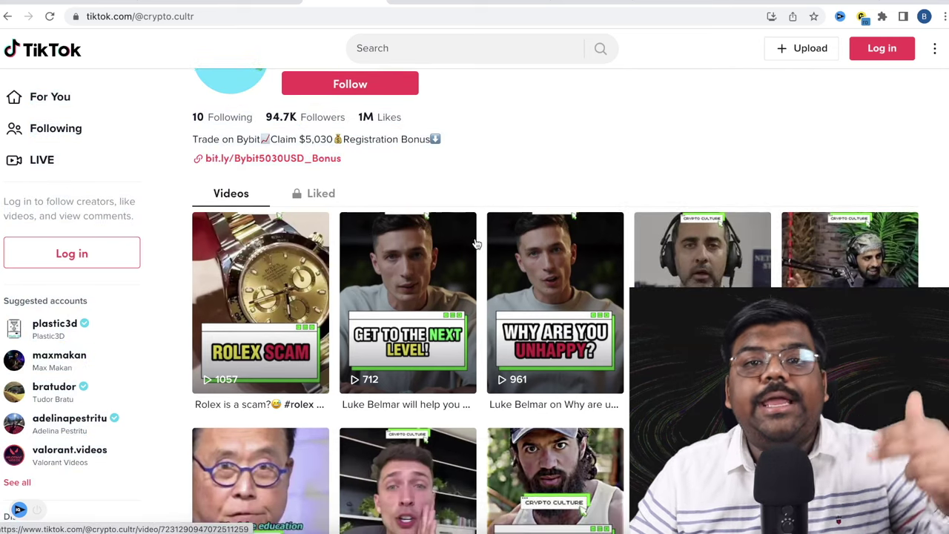
{"action": "scroll", "coordinate": [483, 264], "scroll_direction": "down", "scroll_amount": 10}
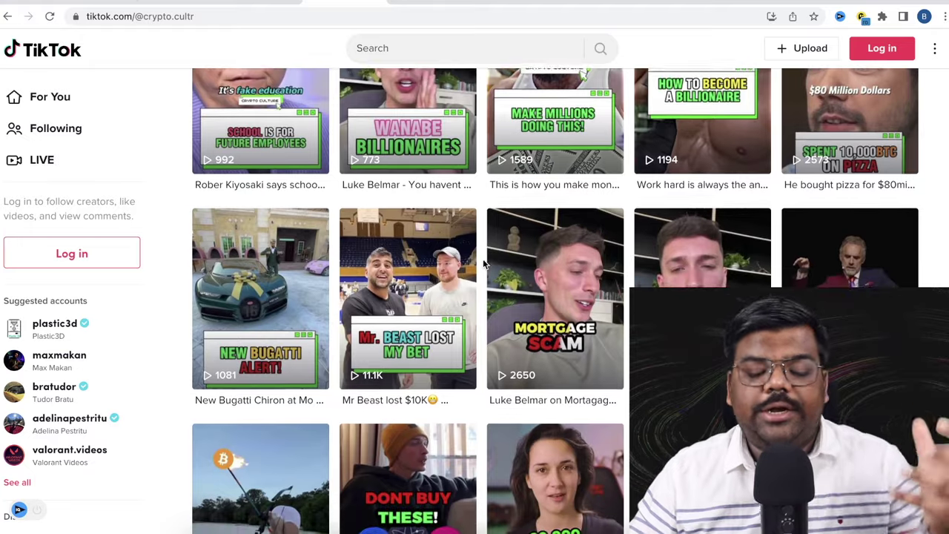
{"action": "scroll", "coordinate": [354, 267], "scroll_direction": "down", "scroll_amount": 2}
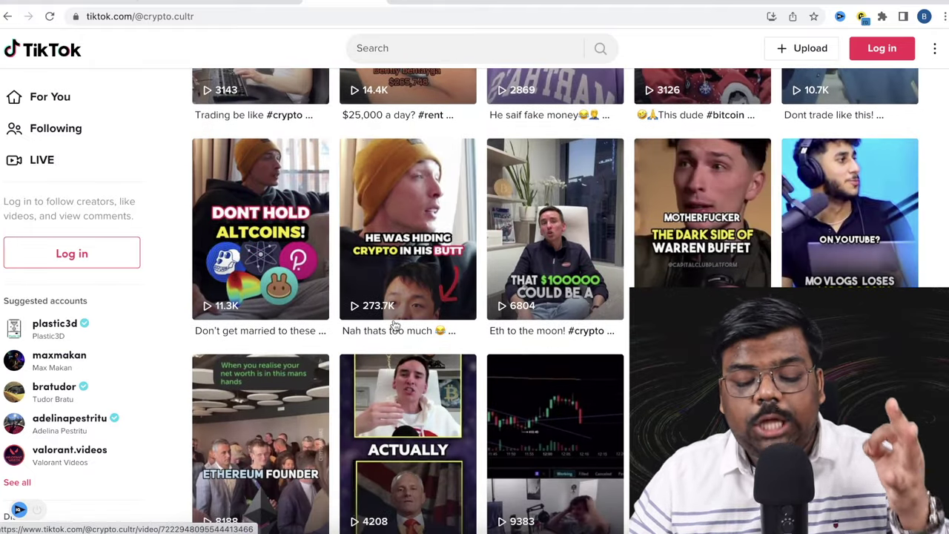
{"action": "scroll", "coordinate": [439, 309], "scroll_direction": "down", "scroll_amount": 5}
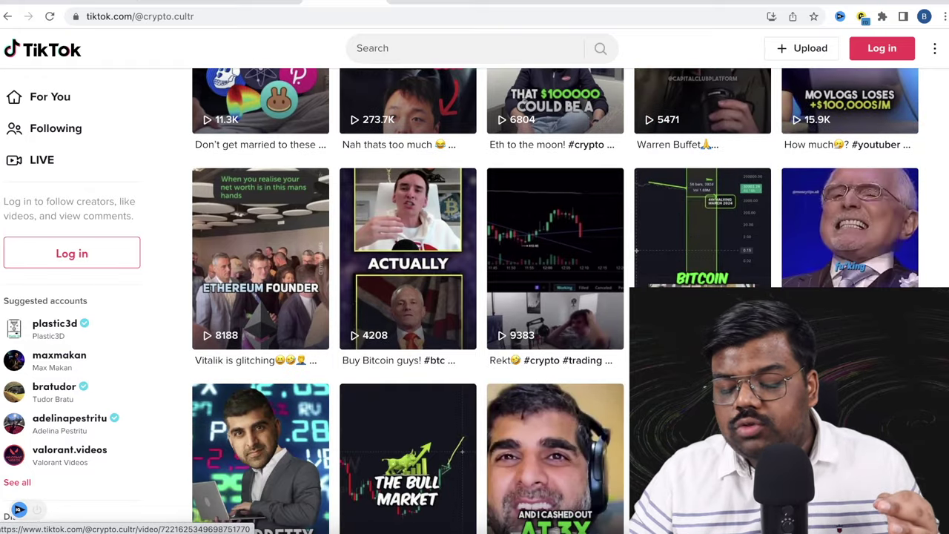
{"action": "scroll", "coordinate": [812, 231], "scroll_direction": "down", "scroll_amount": 3}
{"action": "scroll", "coordinate": [489, 330], "scroll_direction": "up", "scroll_amount": 4}
{"action": "scroll", "coordinate": [489, 330], "scroll_direction": "up", "scroll_amount": 6}
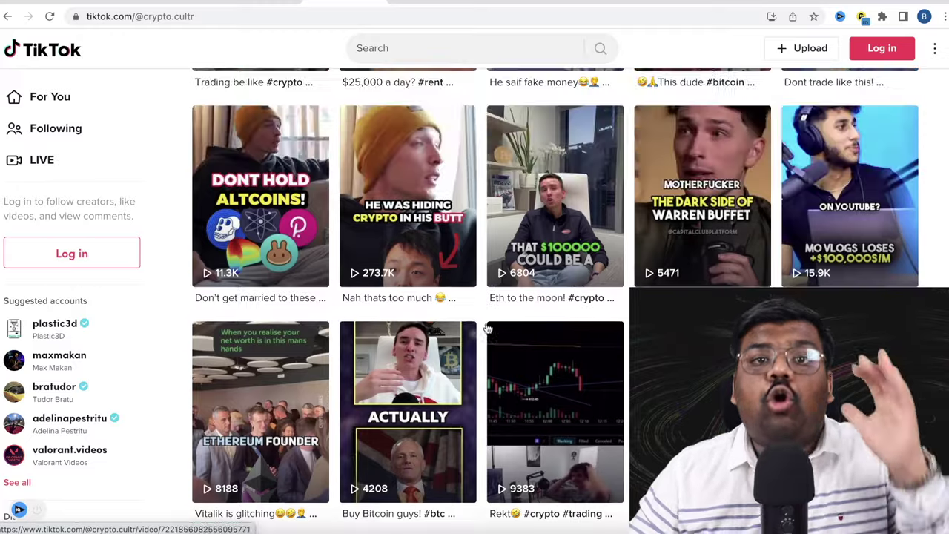
{"action": "scroll", "coordinate": [489, 330], "scroll_direction": "up", "scroll_amount": 8}
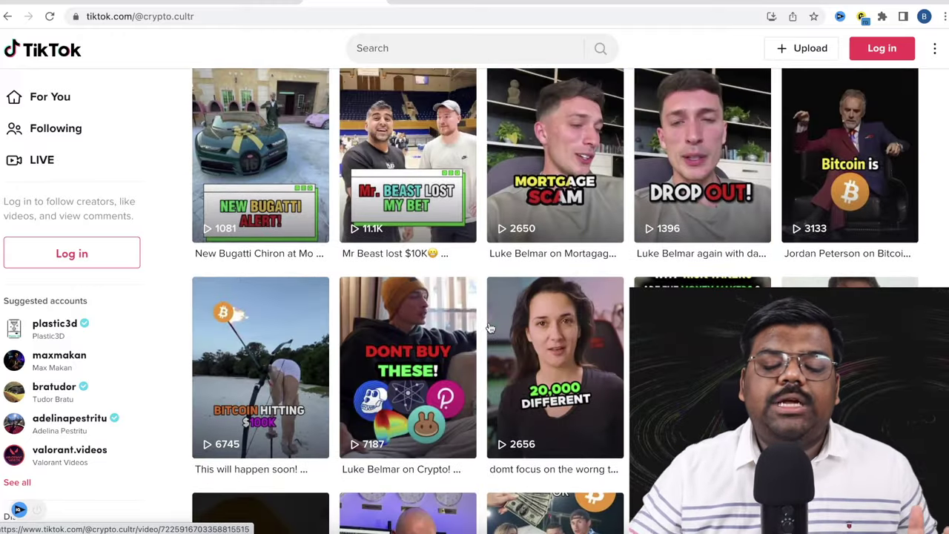
{"action": "scroll", "coordinate": [489, 328], "scroll_direction": "up", "scroll_amount": 5}
- Switch to the YouTube results for "crypto trading" and browse the Shorts shelf for clips with many views
{"action": "left_click", "coordinate": [416, 3]}
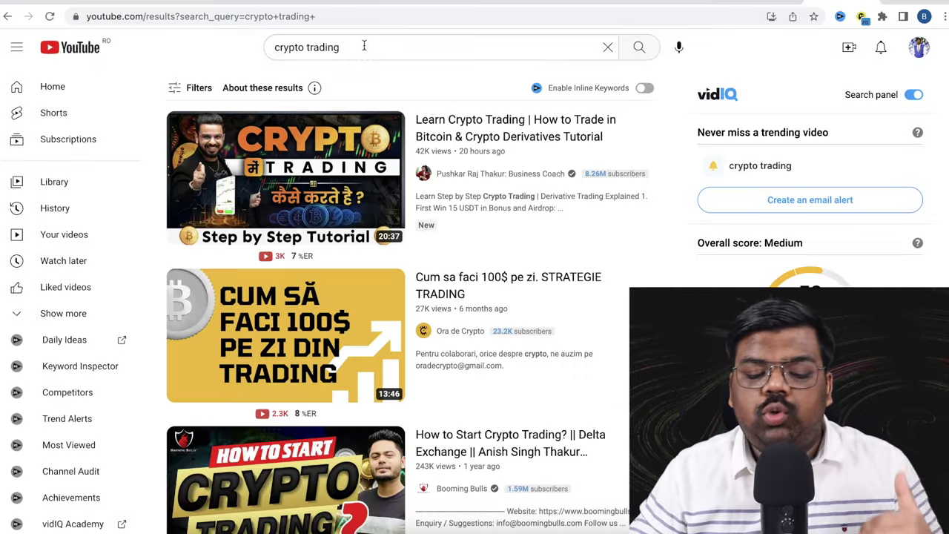
{"action": "left_click_drag", "start_coordinate": [364, 46], "coordinate": [209, 49]}
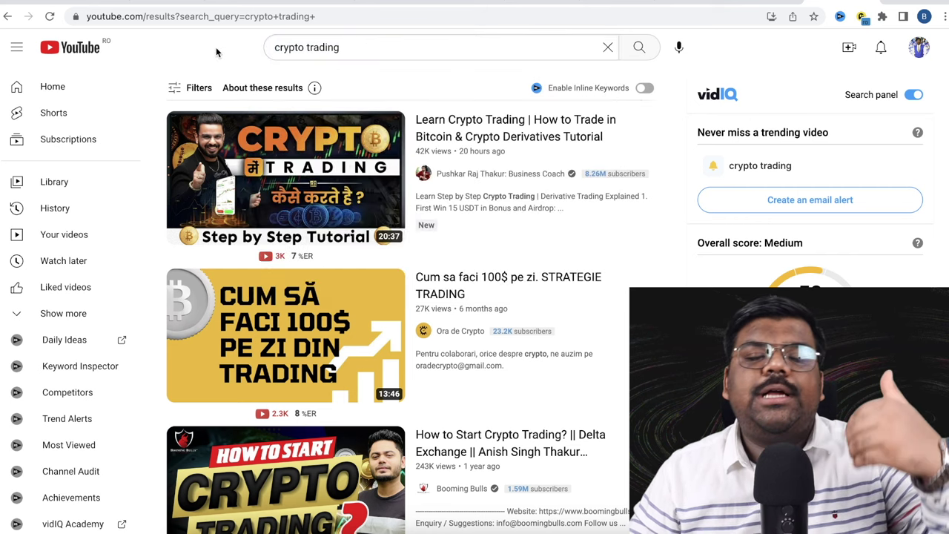
{"action": "scroll", "coordinate": [295, 168], "scroll_direction": "down", "scroll_amount": 10}
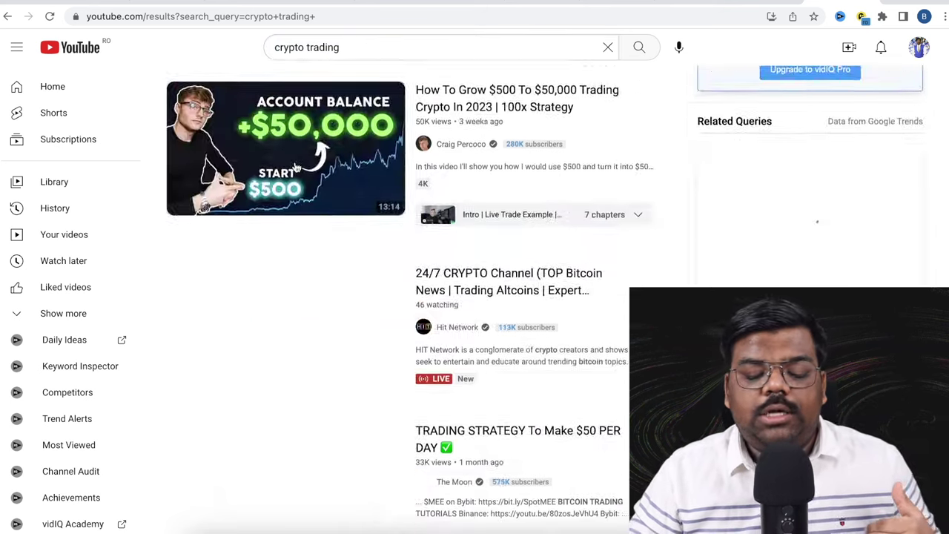
{"action": "scroll", "coordinate": [295, 167], "scroll_direction": "down", "scroll_amount": 8}
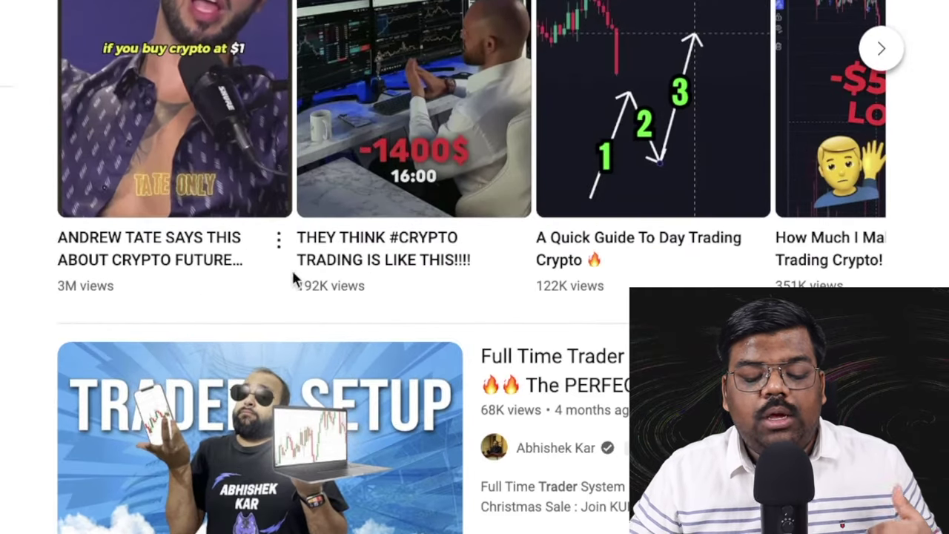
{"action": "left_click", "coordinate": [882, 48]}
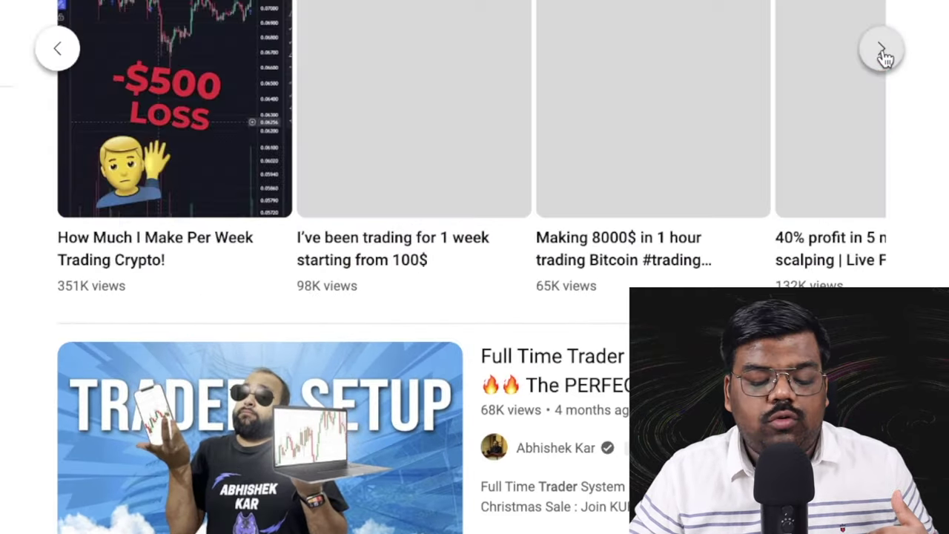
{"action": "left_click", "coordinate": [882, 49]}
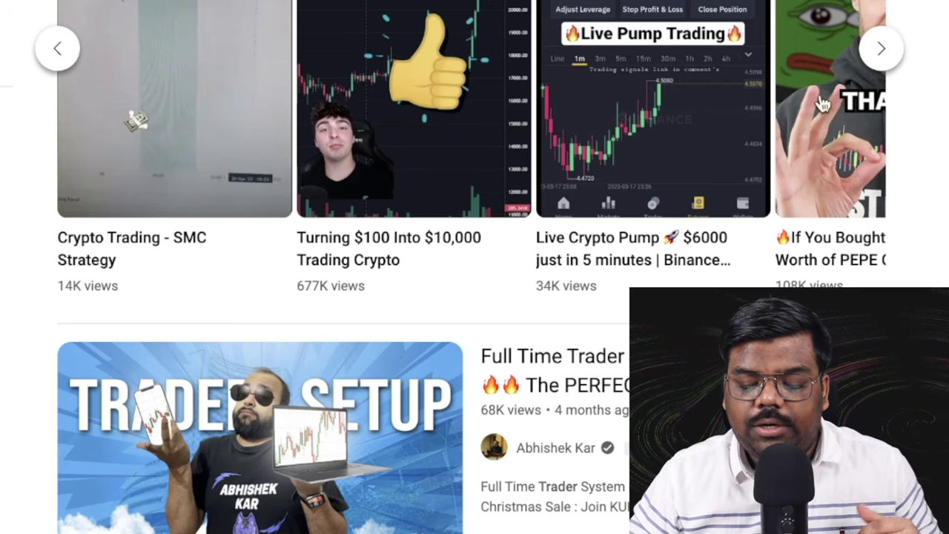
{"action": "left_click", "coordinate": [890, 59]}
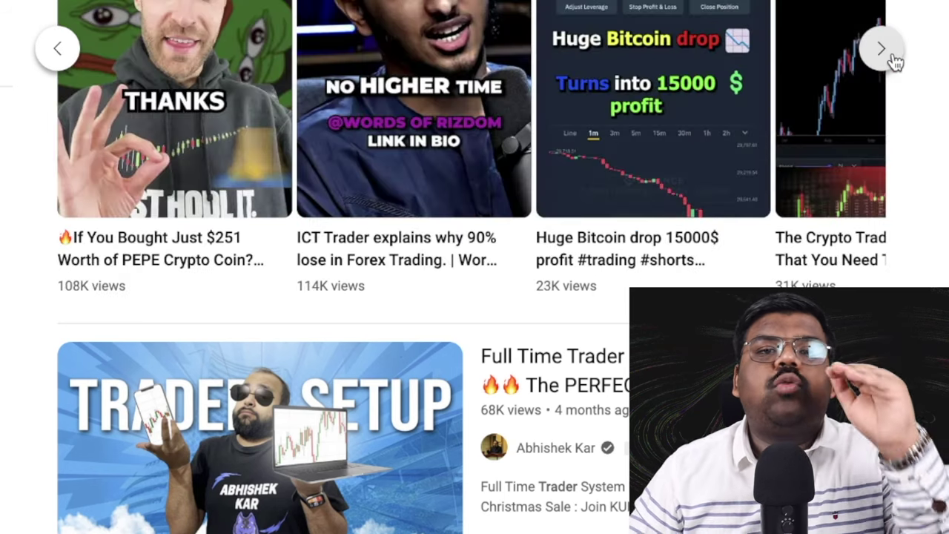
{"action": "left_click", "coordinate": [56, 46]}
- Open the Short about turning $100 into $10,000 trading crypto and copy its share link
{"action": "left_click", "coordinate": [558, 345]}
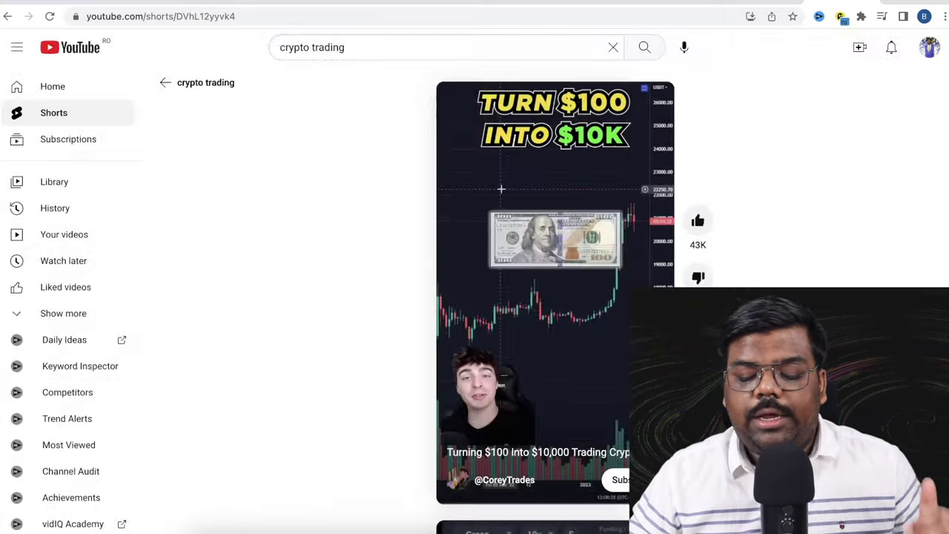
{"action": "left_click", "coordinate": [698, 382]}
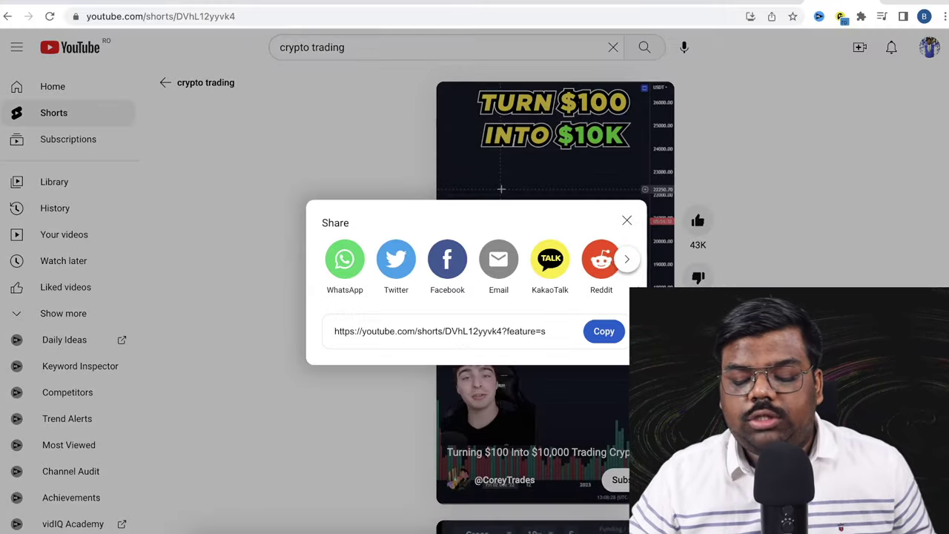
{"action": "left_click", "coordinate": [603, 333]}
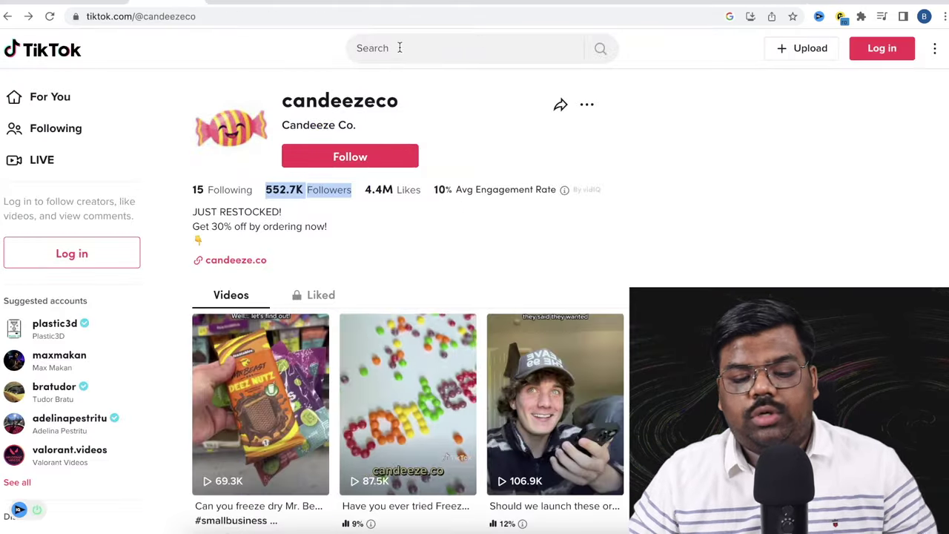
- Search TikTok for "ai" and copy the link of the "Block Snapchat AI Now" video
{"action": "left_click", "coordinate": [399, 47]}
{"action": "type", "text": "ai"}
{"action": "key", "text": "Return"}
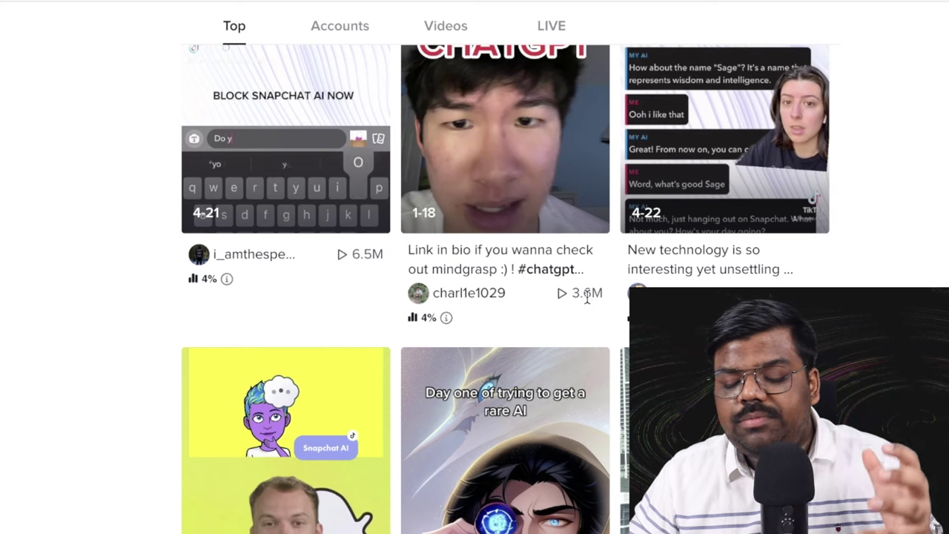
{"action": "scroll", "coordinate": [587, 296], "scroll_direction": "down", "scroll_amount": 3}
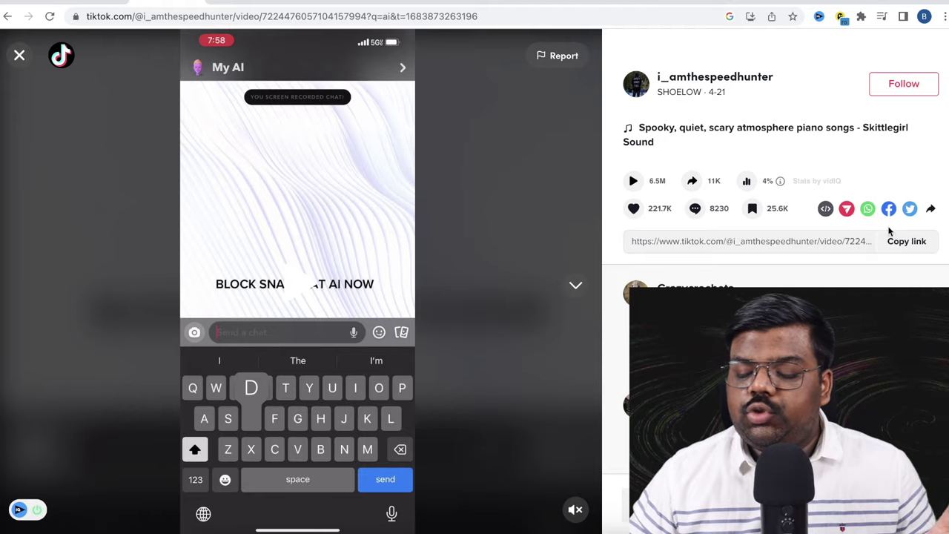
{"action": "left_click", "coordinate": [916, 245]}
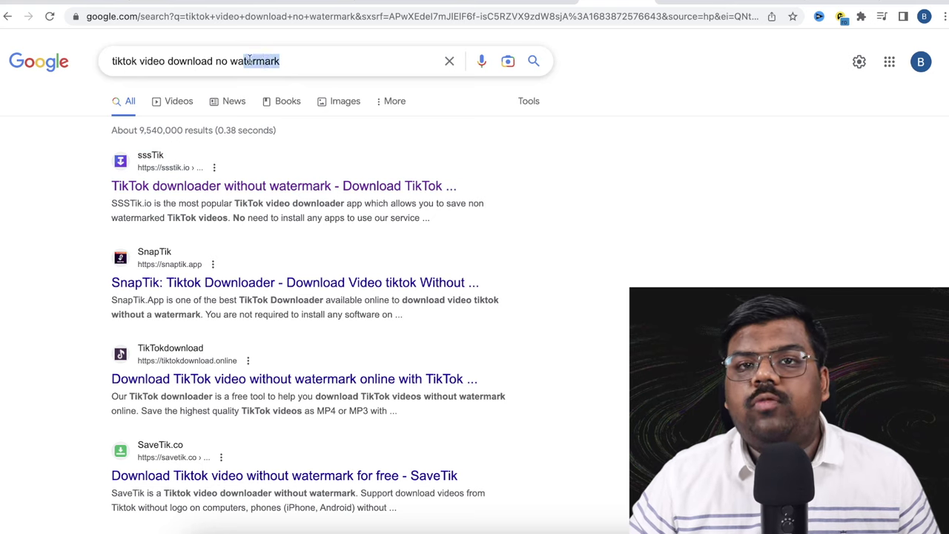
- Open the ssstik downloader from the Google results for "tiktok video download no watermark" and paste the copied video link
{"action": "left_click", "coordinate": [249, 60]}
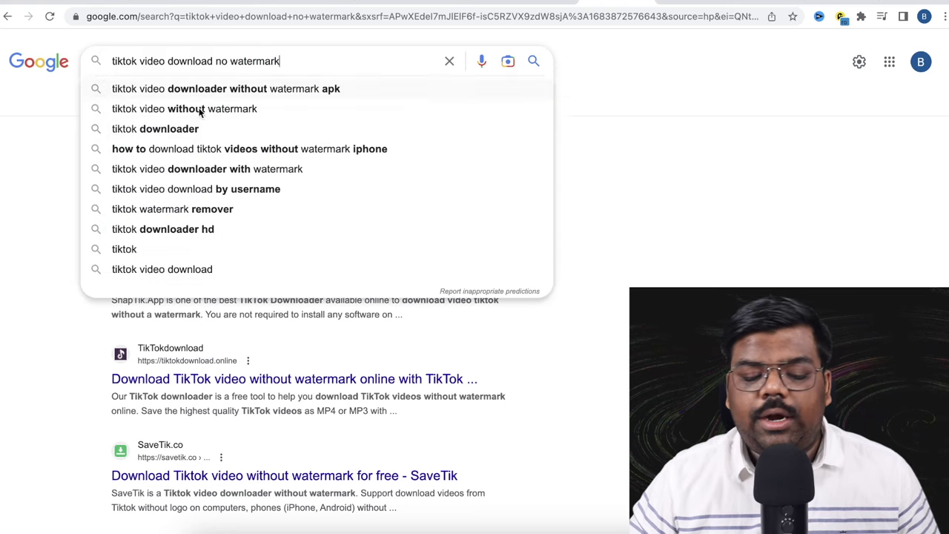
{"action": "left_click", "coordinate": [31, 189]}
{"action": "left_click", "coordinate": [199, 190]}
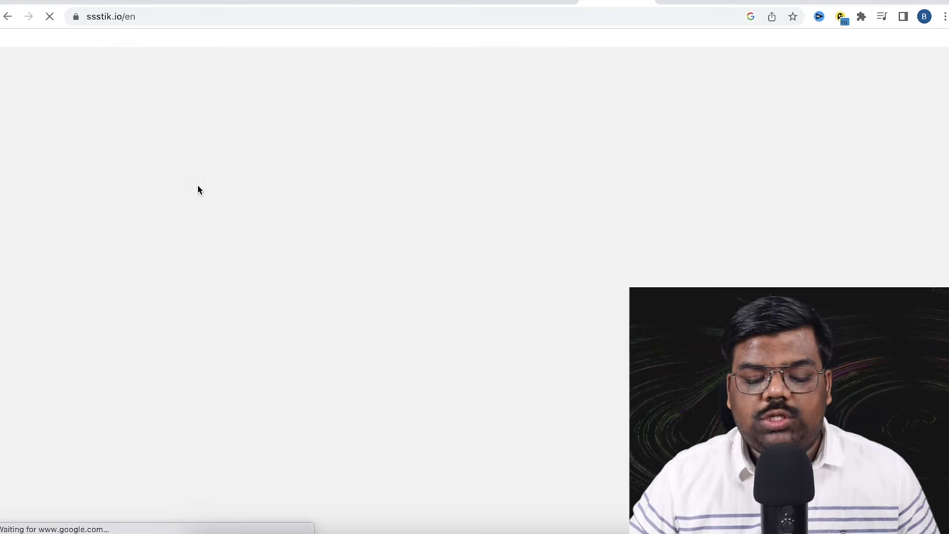
{"action": "left_click", "coordinate": [435, 156]}
{"action": "key", "text": "ctrl+v"}
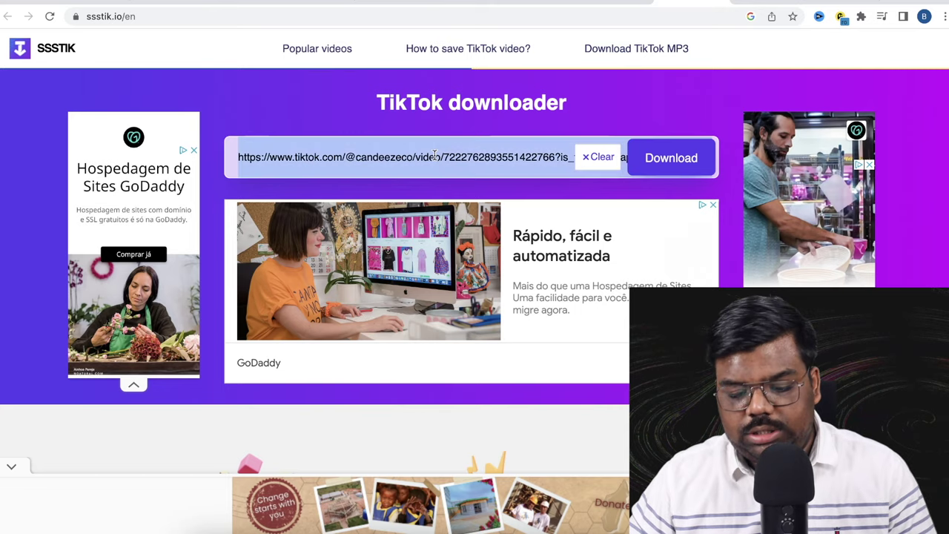
- Submit the copied TikTok video link to the downloader and request the download
{"action": "key", "text": "ctrl+v"}
{"action": "left_click", "coordinate": [664, 154]}
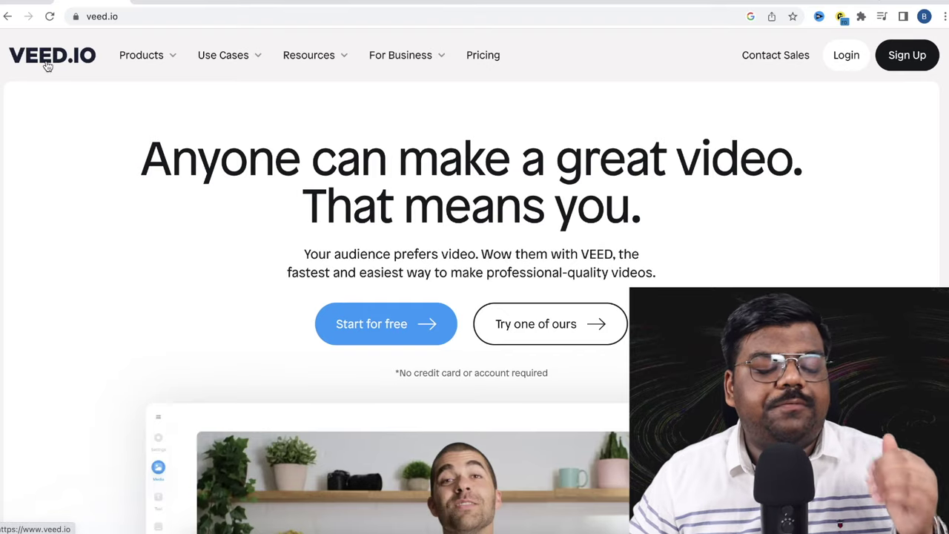
- Start a free project in VEED.IO without an account and set its size to TikTok (9:16)
{"action": "left_click", "coordinate": [396, 322]}
{"action": "left_click", "coordinate": [822, 68]}
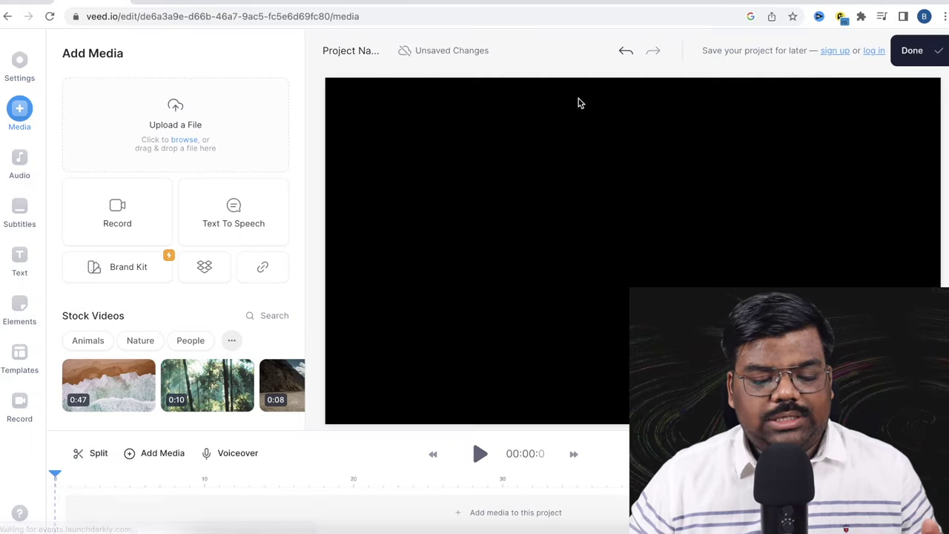
{"action": "left_click", "coordinate": [20, 61]}
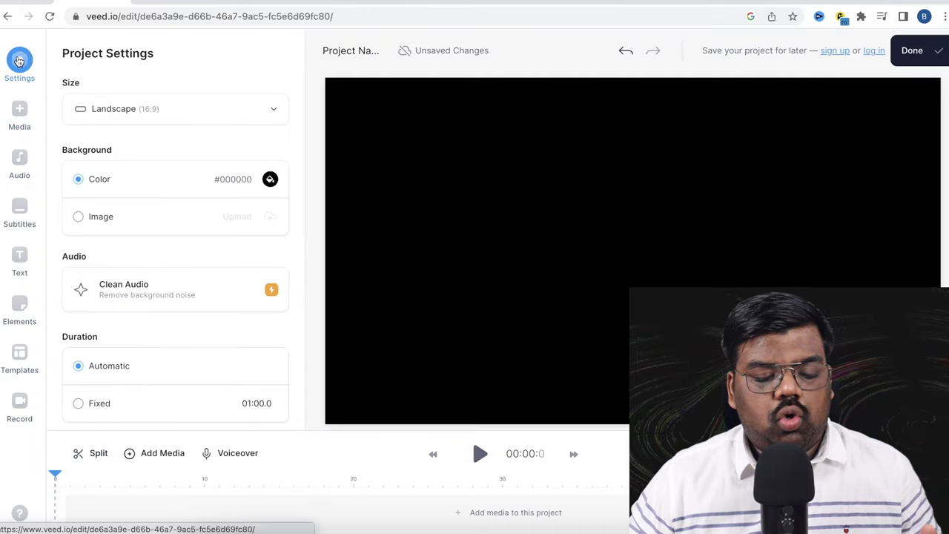
{"action": "left_click", "coordinate": [200, 108]}
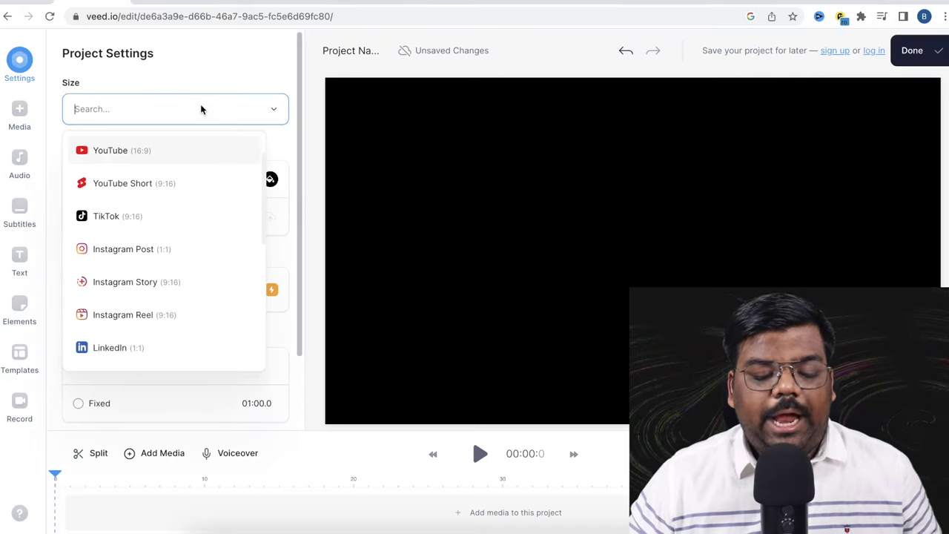
{"action": "left_click", "coordinate": [129, 217]}
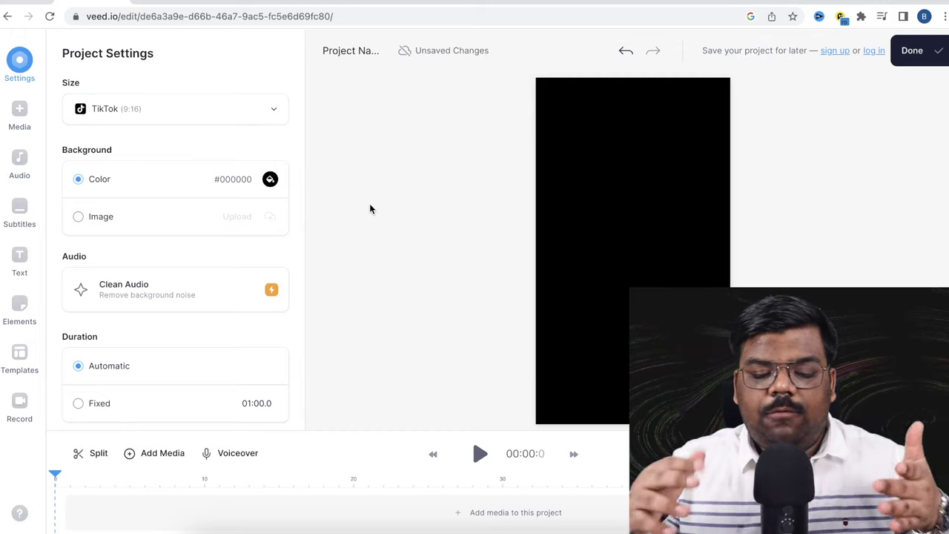
- Upload the downloaded "videoplayback (7)" clip to the project as media
{"action": "left_click", "coordinate": [26, 118]}
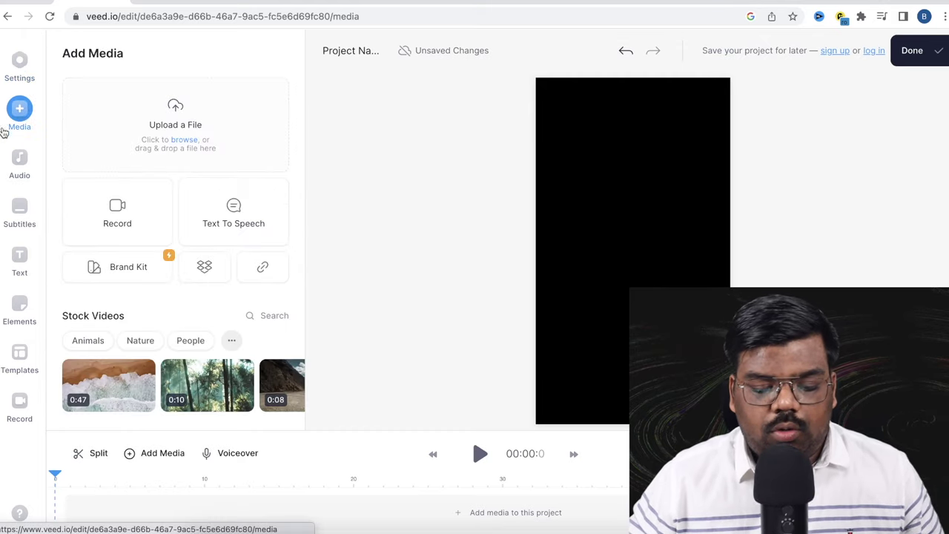
{"action": "left_click", "coordinate": [178, 137]}
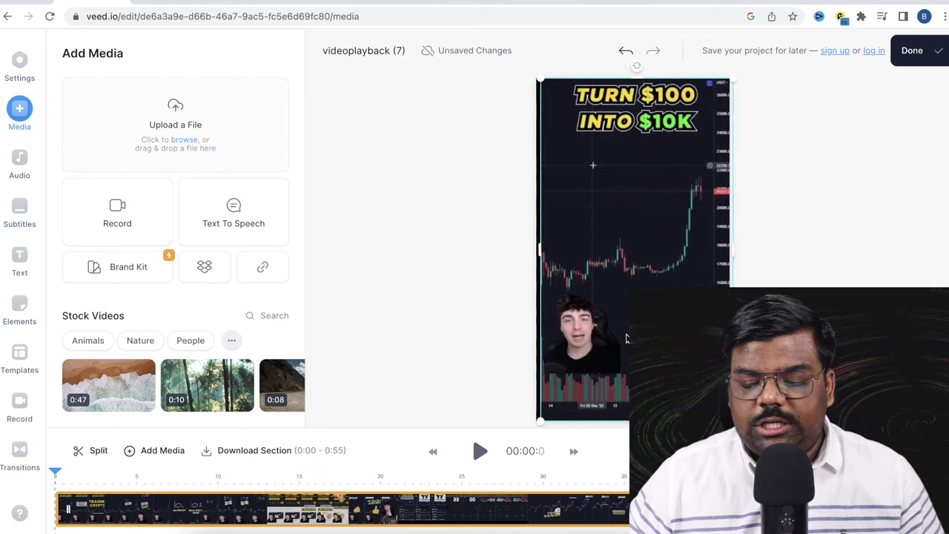
- Add a Typewriter text reading "$100 Challenge" just below the video's own heading, enlarged to 97px and lasting until 00:55.0
{"action": "left_click", "coordinate": [20, 261]}
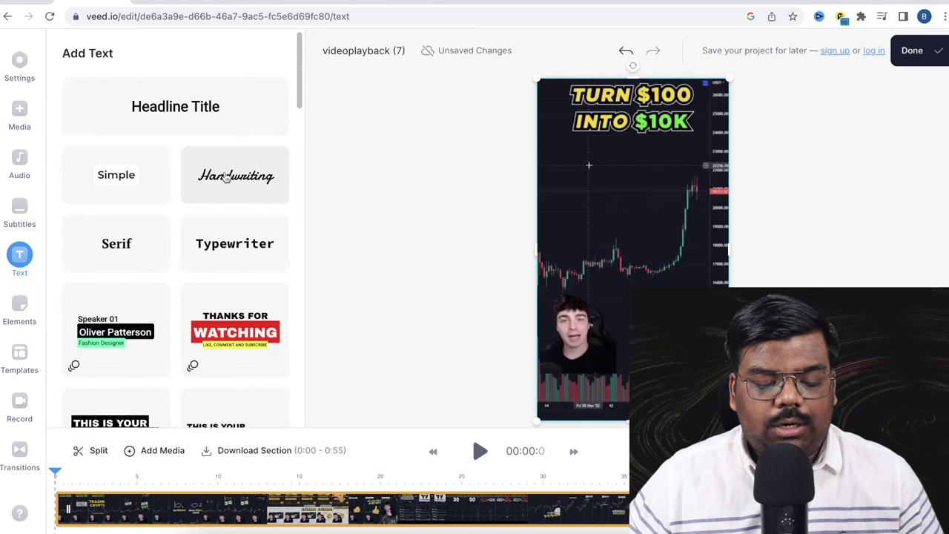
{"action": "left_click", "coordinate": [226, 250]}
{"action": "type", "text": "$"}
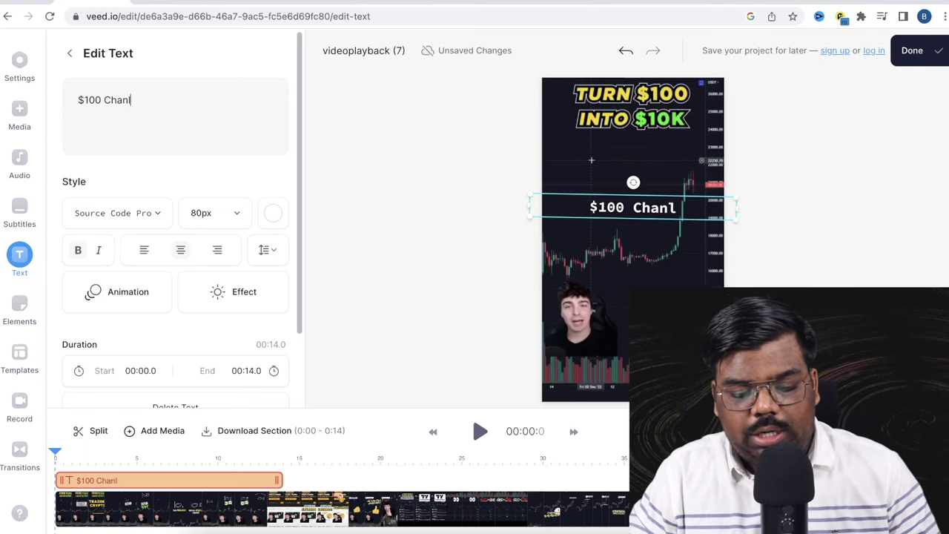
{"action": "type", "text": "100 Challenge"}
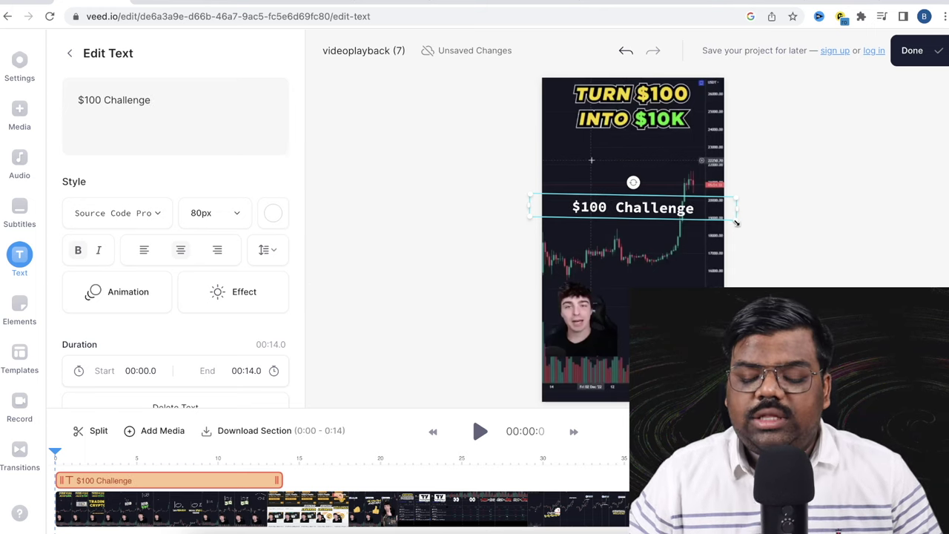
{"action": "left_click_drag", "start_coordinate": [657, 186], "coordinate": [625, 153]}
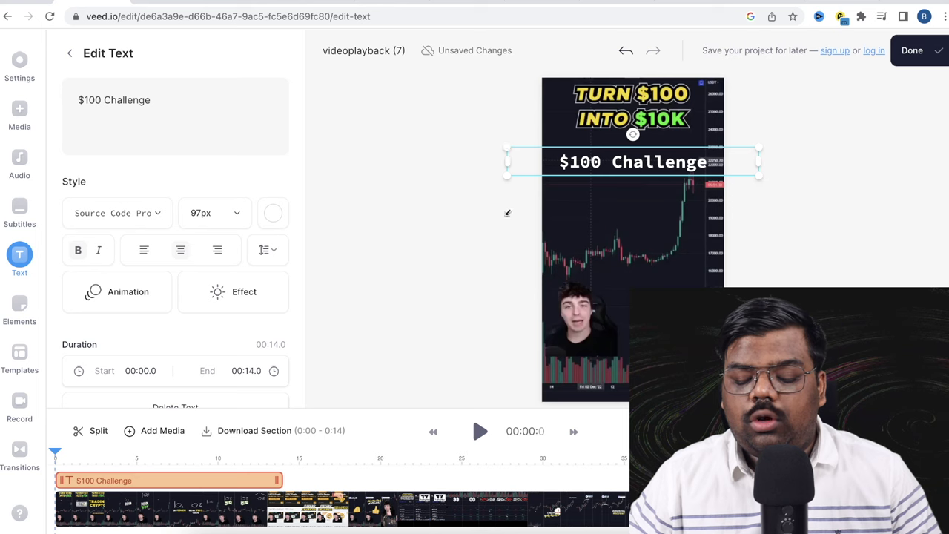
{"action": "left_click_drag", "start_coordinate": [281, 479], "coordinate": [629, 480]}
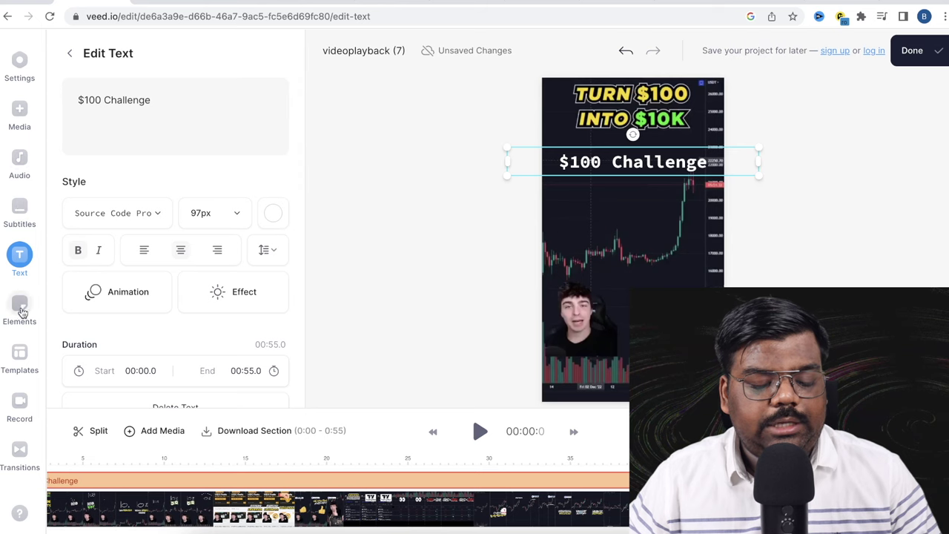
- Add a Simple text running from 00:41.0 to 00:55.0 and reword it as "Learn the best crypto trading . Link in Bio"
{"action": "left_click", "coordinate": [20, 257]}
{"action": "left_click", "coordinate": [117, 175]}
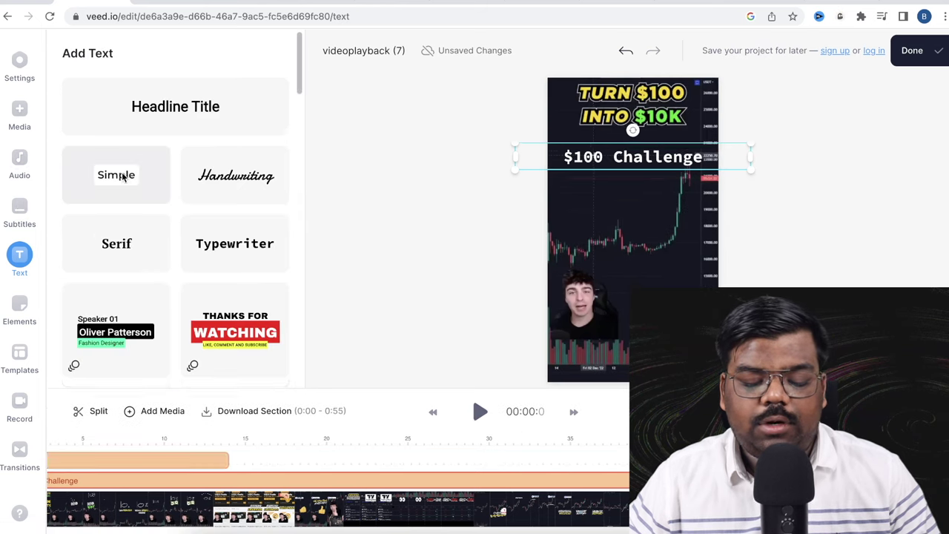
{"action": "left_click_drag", "start_coordinate": [148, 464], "coordinate": [812, 460]}
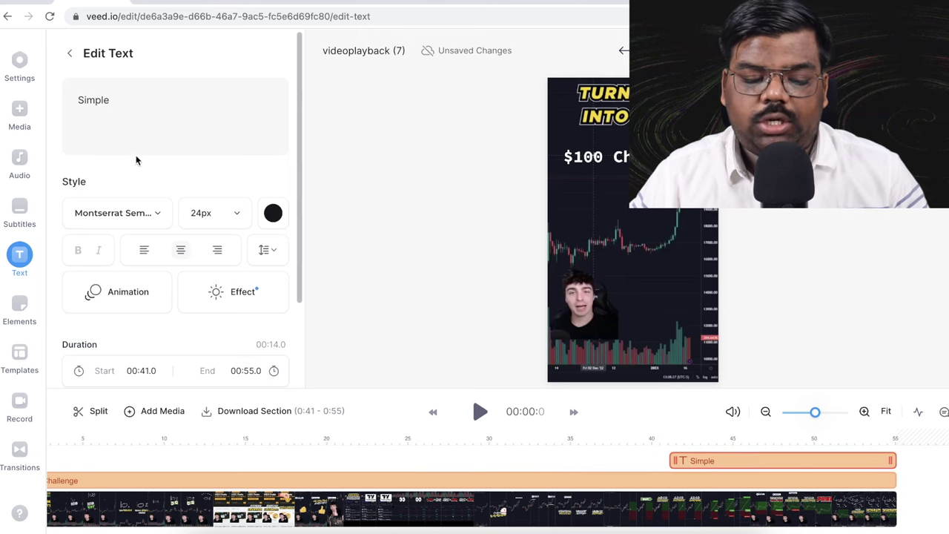
{"action": "double_click", "coordinate": [116, 109]}
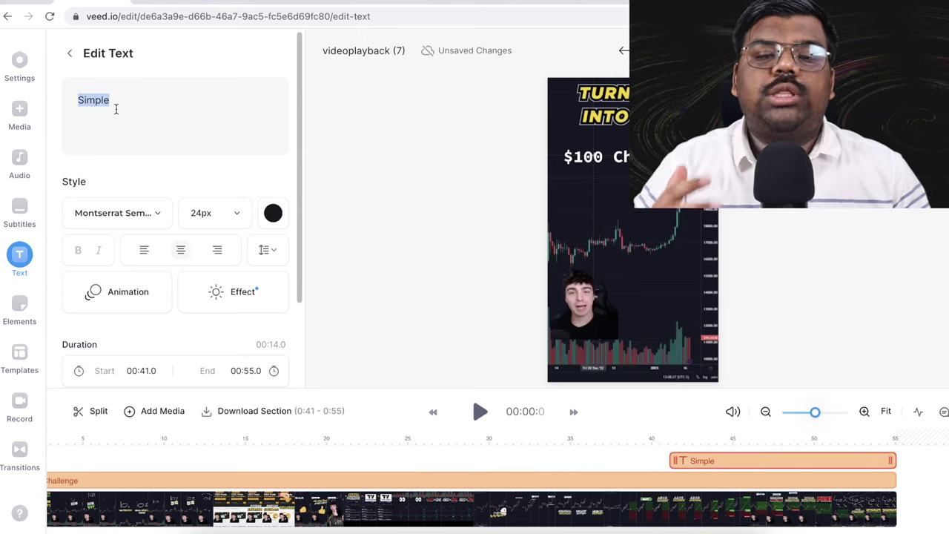
{"action": "type", "text": "Leanr the"}
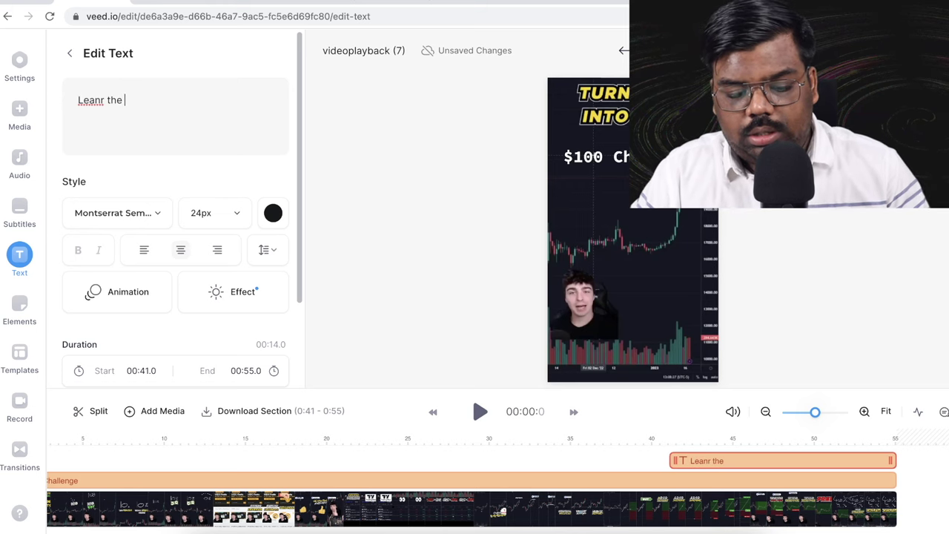
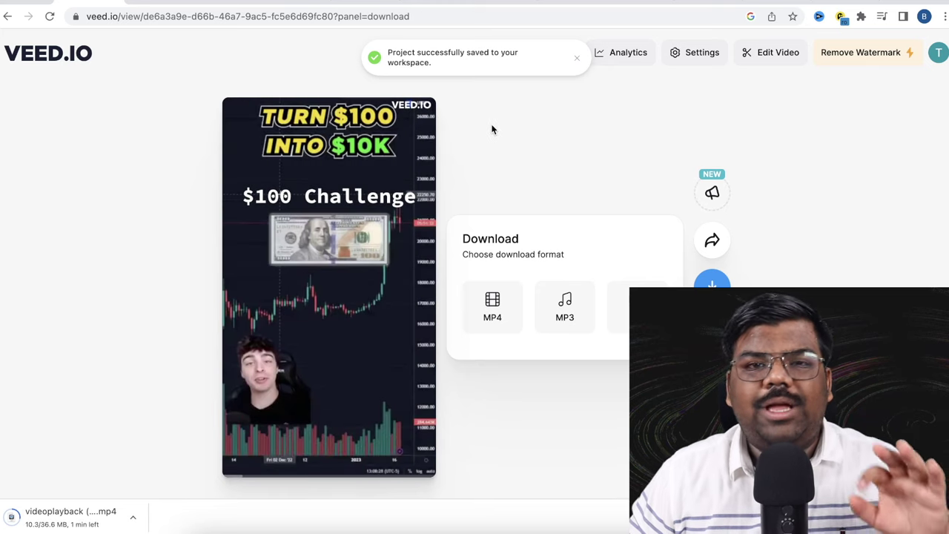
- Switch to Canva from the Google results and create a new YouTube Shorts design (1080 × 1920 px)
{"action": "left_click", "coordinate": [840, 2]}
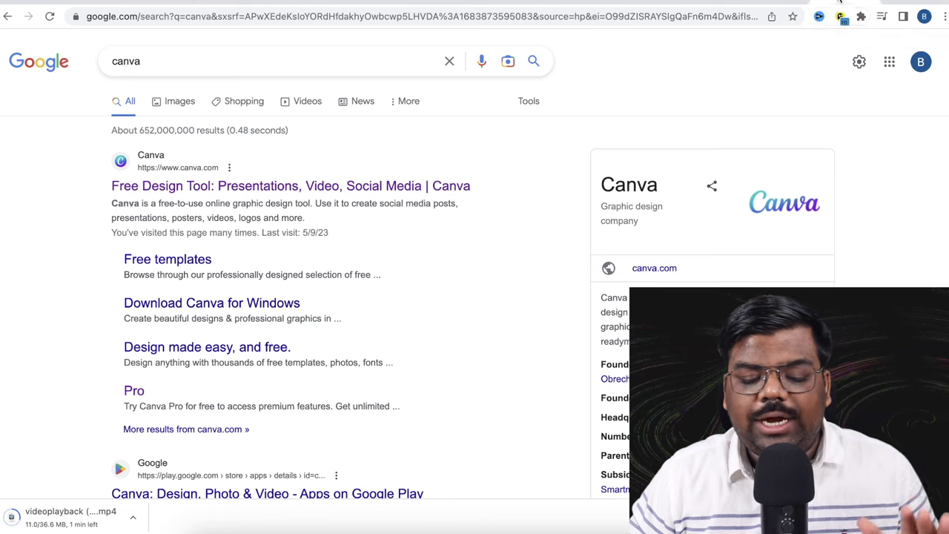
{"action": "left_click", "coordinate": [198, 192]}
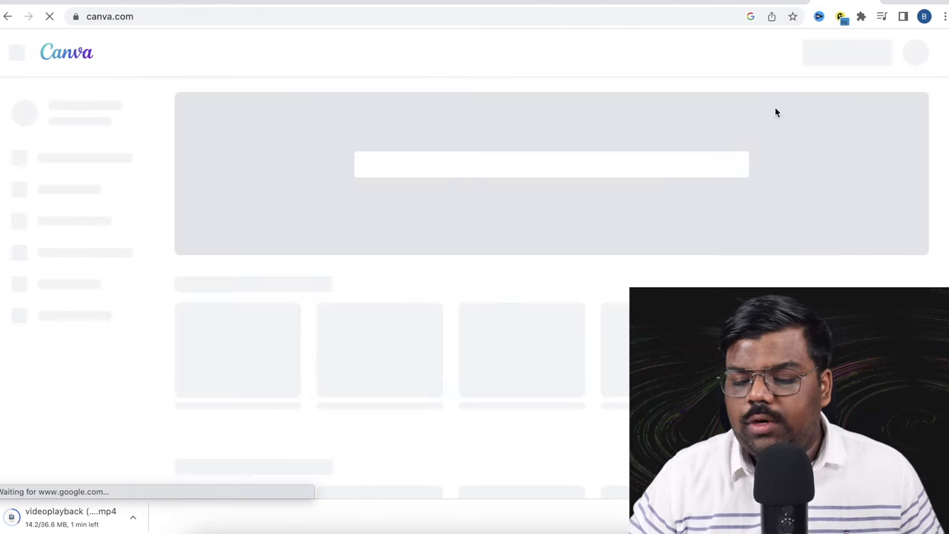
{"action": "left_click", "coordinate": [847, 54]}
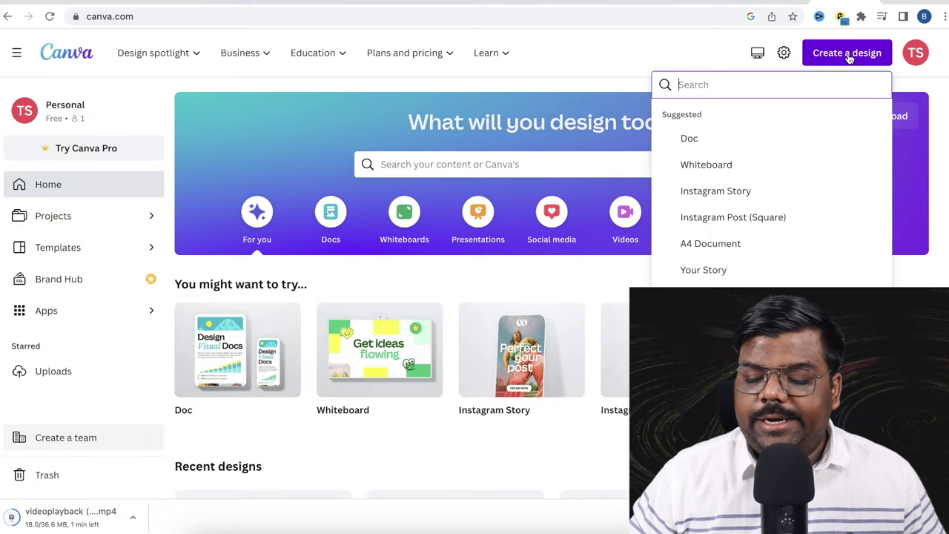
{"action": "type", "text": "short"}
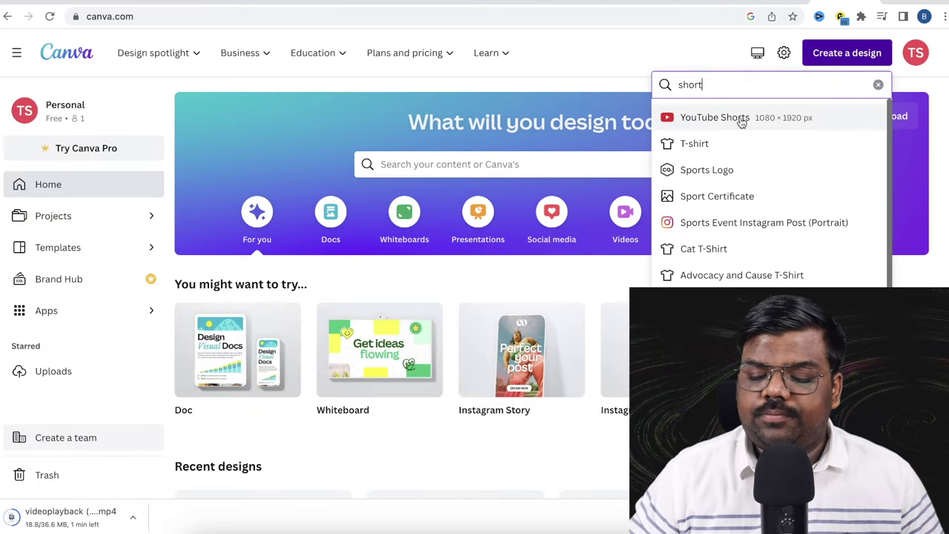
{"action": "key", "text": "Return"}
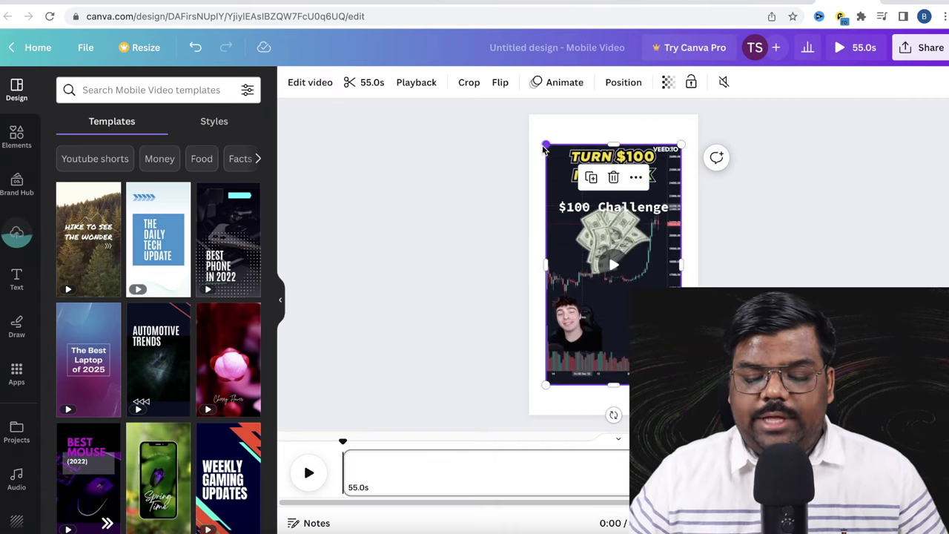
- Enlarge and position the $100 Challenge video to cover the whole page, and look at the design's sharing options
{"action": "left_click_drag", "start_coordinate": [547, 132], "coordinate": [523, 106]}
{"action": "left_click_drag", "start_coordinate": [681, 384], "coordinate": [699, 413]}
{"action": "left_click_drag", "start_coordinate": [611, 222], "coordinate": [614, 223]}
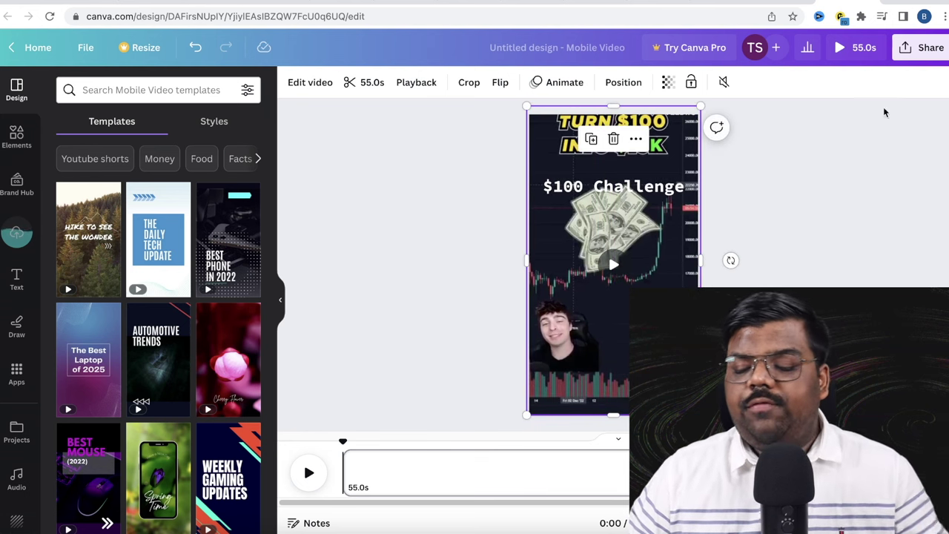
{"action": "left_click", "coordinate": [929, 58]}
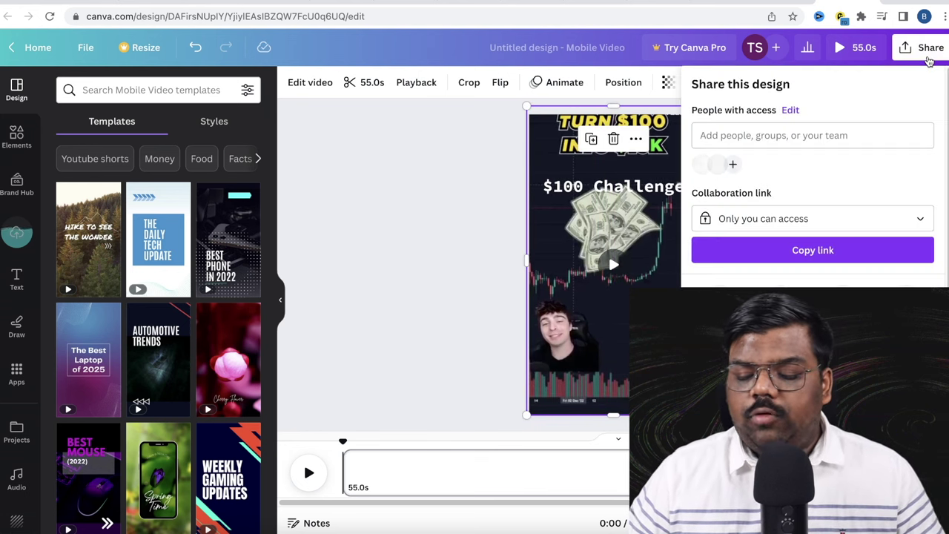
{"action": "left_click", "coordinate": [458, 180]}
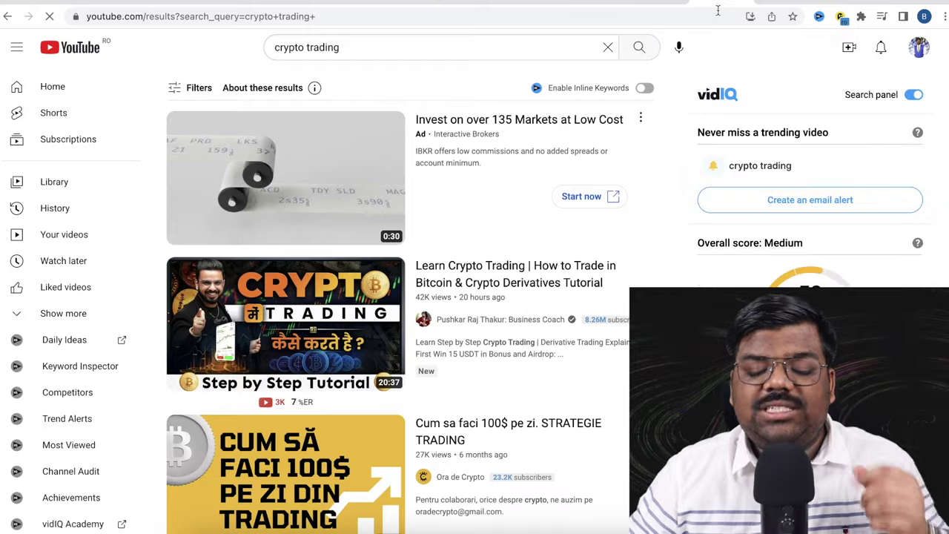
- Browse the YouTube results for "crypto trading" and go through the Shorts shelf for further clips to combine
{"action": "scroll", "coordinate": [454, 143], "scroll_direction": "down", "scroll_amount": 1}
{"action": "scroll", "coordinate": [453, 142], "scroll_direction": "down", "scroll_amount": 15}
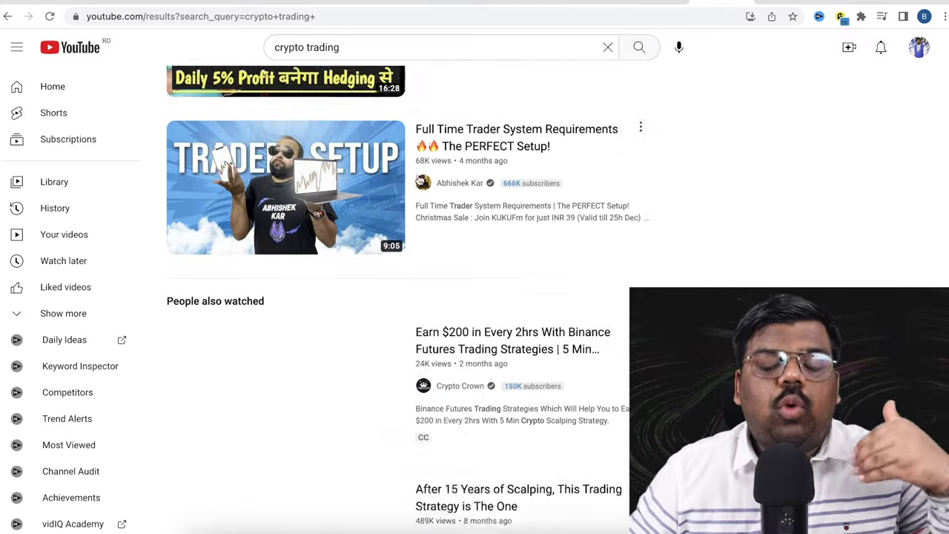
{"action": "scroll", "coordinate": [420, 177], "scroll_direction": "down", "scroll_amount": 15}
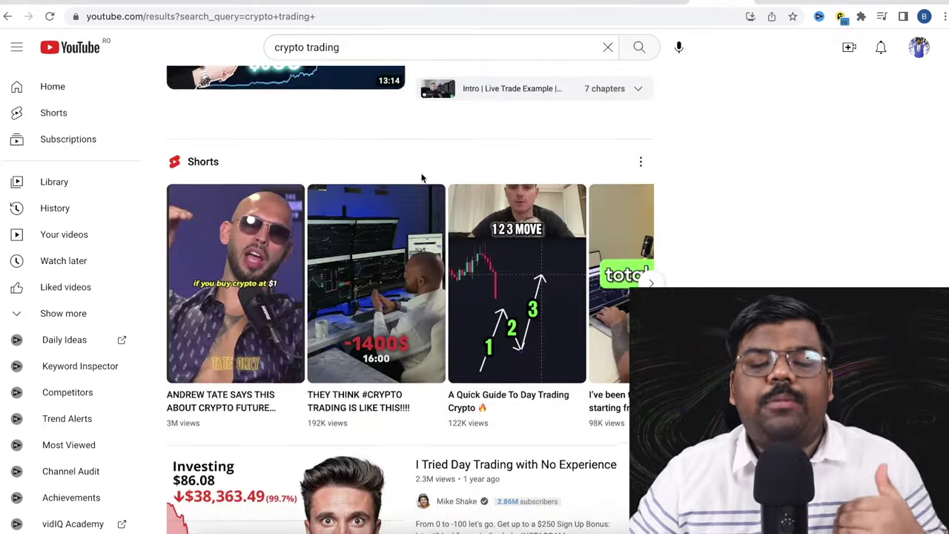
{"action": "scroll", "coordinate": [420, 177], "scroll_direction": "up", "scroll_amount": 3}
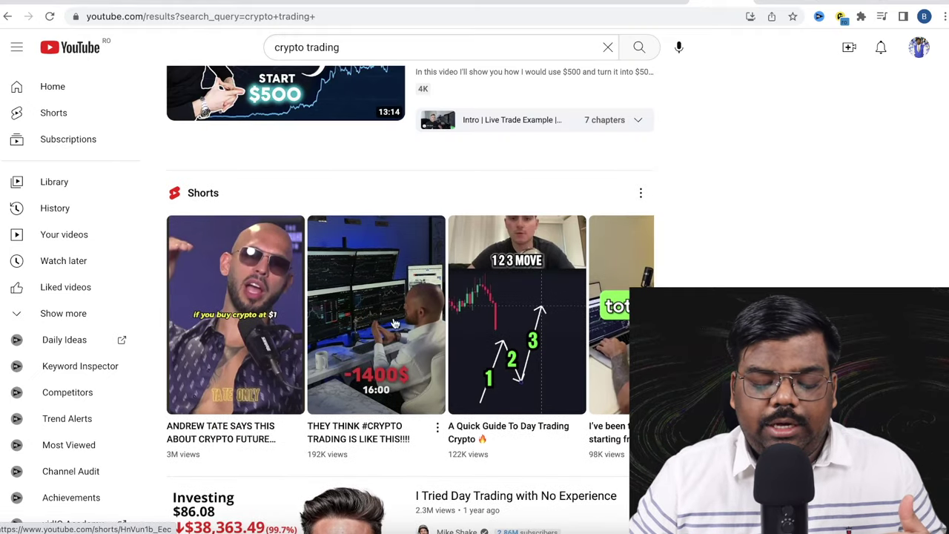
{"action": "scroll", "coordinate": [382, 299], "scroll_direction": "down", "scroll_amount": 1}
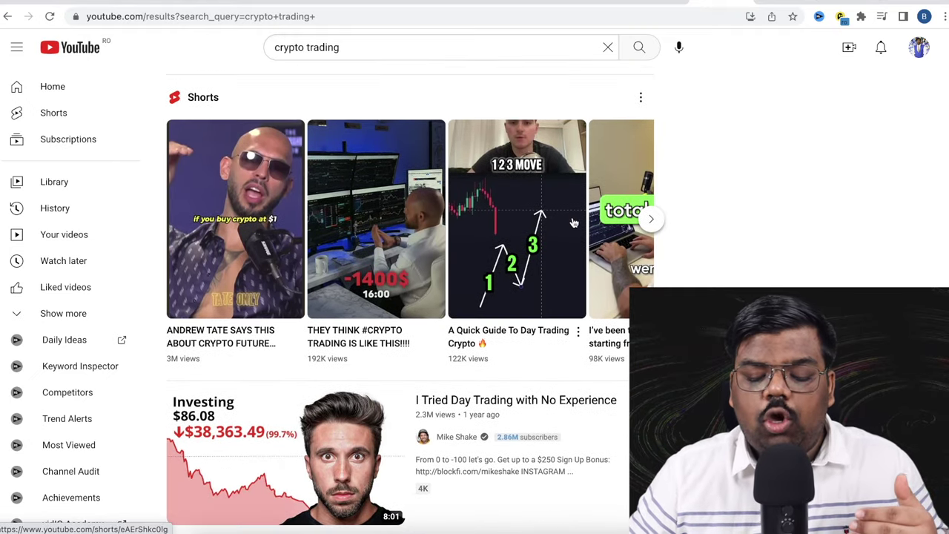
{"action": "left_click", "coordinate": [653, 219]}
{"action": "left_click", "coordinate": [653, 219]}
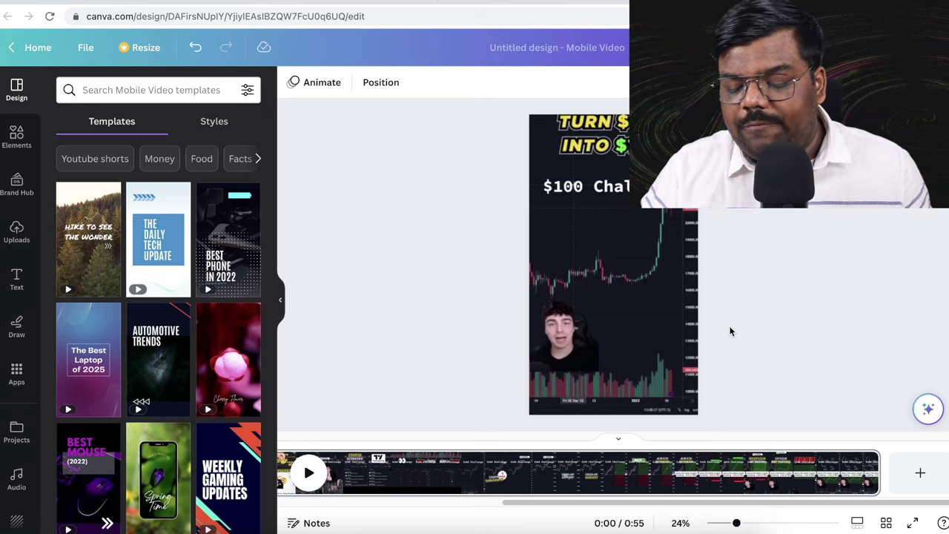
- Add a second page to the Canva design, paste the $100 Challenge video there and enlarge it to fill the page
{"action": "left_click", "coordinate": [919, 471]}
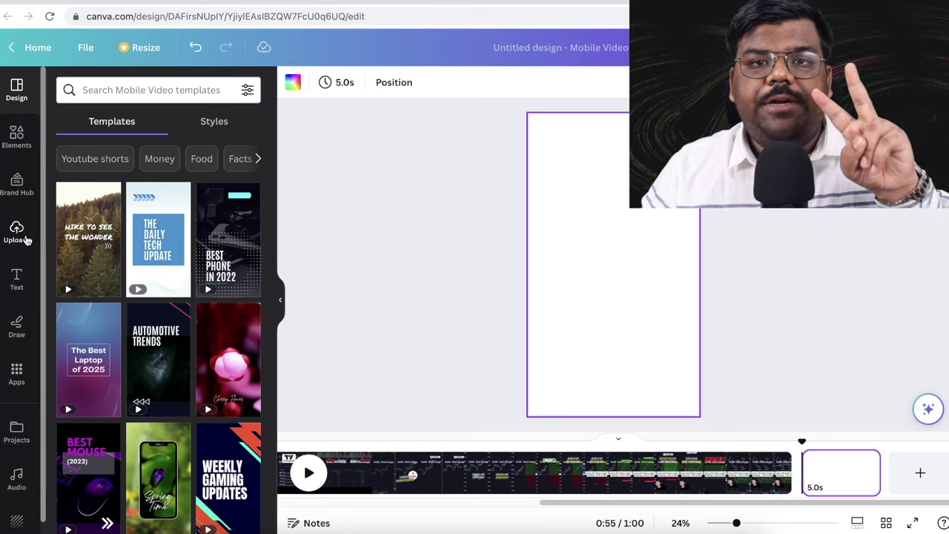
{"action": "key", "text": "ctrl+v"}
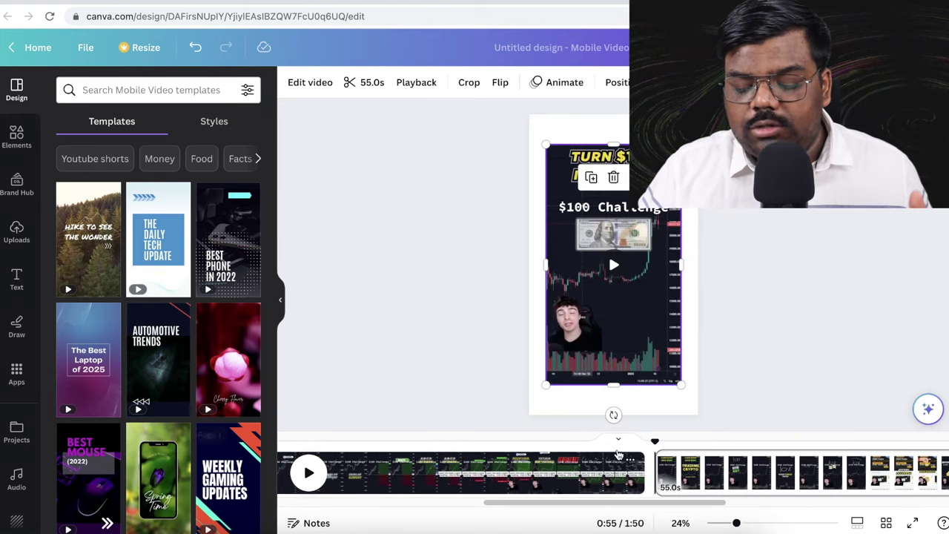
{"action": "left_click_drag", "start_coordinate": [546, 385], "coordinate": [520, 408]}
{"action": "left_click_drag", "start_coordinate": [682, 144], "coordinate": [700, 112]}
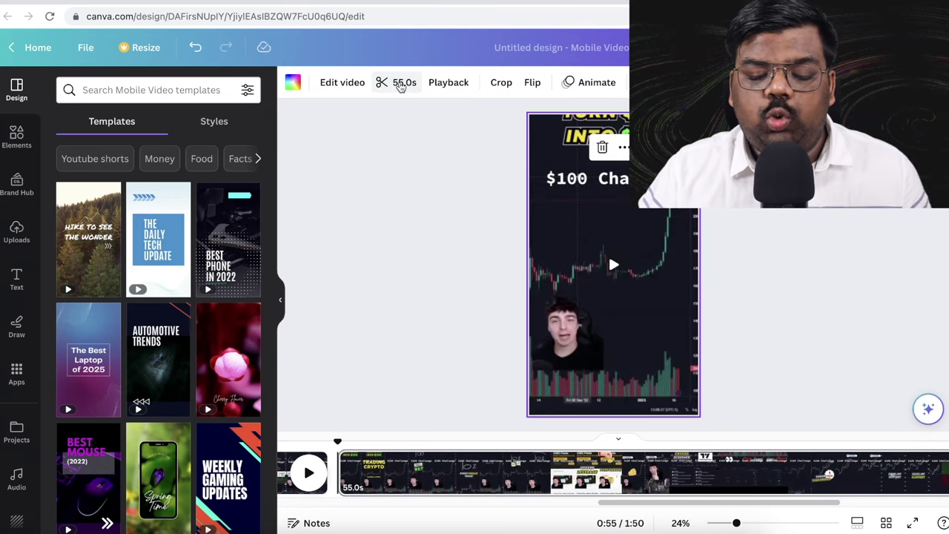
- Trim both ends of the second page's video to an 8.6 s section from its middle
{"action": "left_click", "coordinate": [398, 82]}
{"action": "left_click_drag", "start_coordinate": [347, 83], "coordinate": [565, 82]}
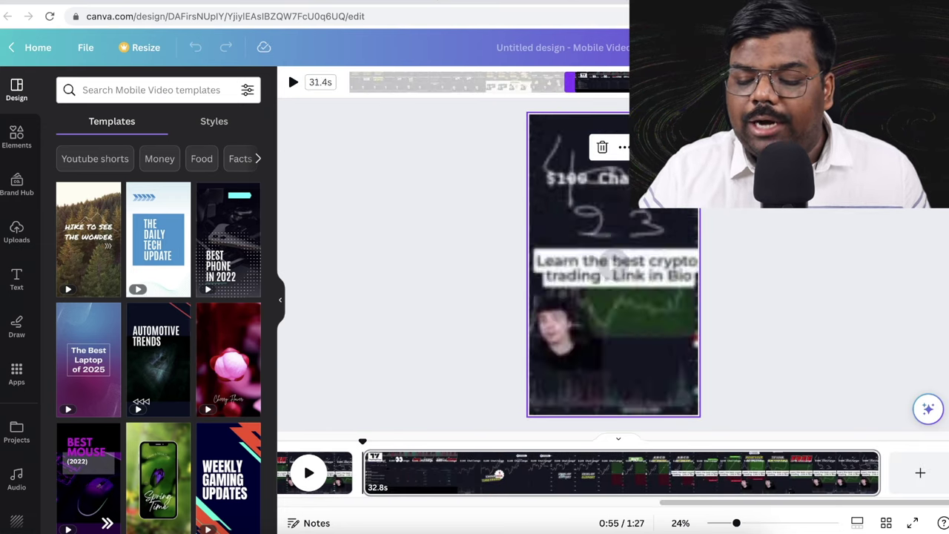
{"action": "left_click_drag", "start_coordinate": [677, 83], "coordinate": [649, 82]}
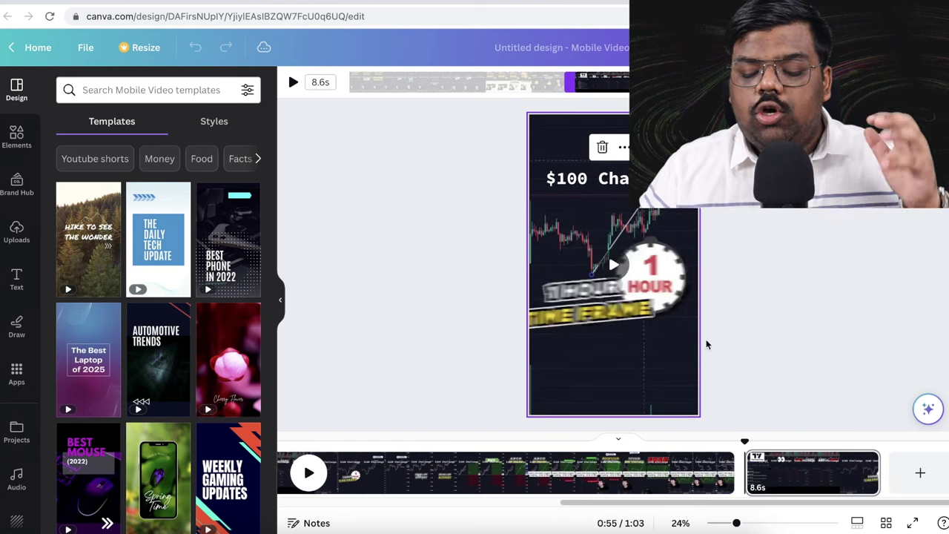
- Add a third page to the design with a heading text of size 94.2 placed near the top of the page
{"action": "left_click", "coordinate": [923, 482]}
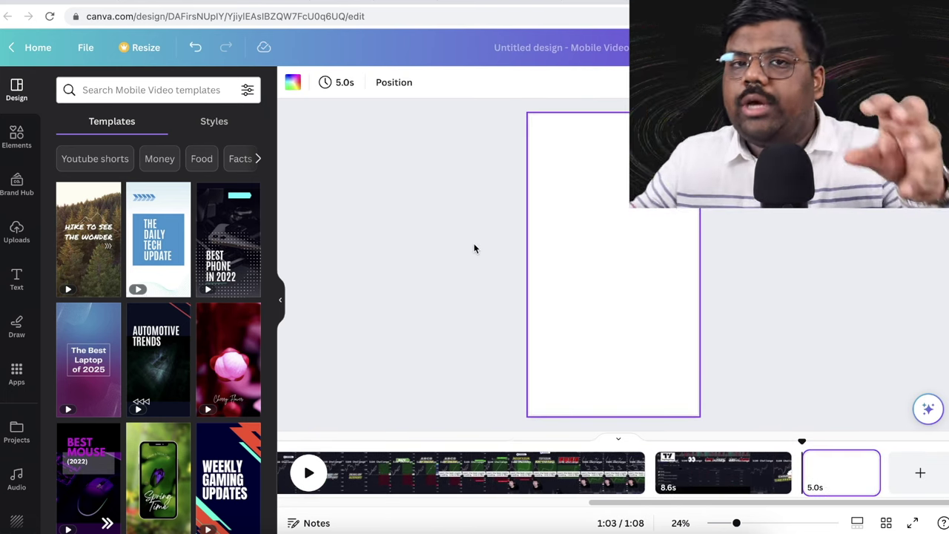
{"action": "left_click", "coordinate": [15, 278]}
{"action": "left_click", "coordinate": [126, 191]}
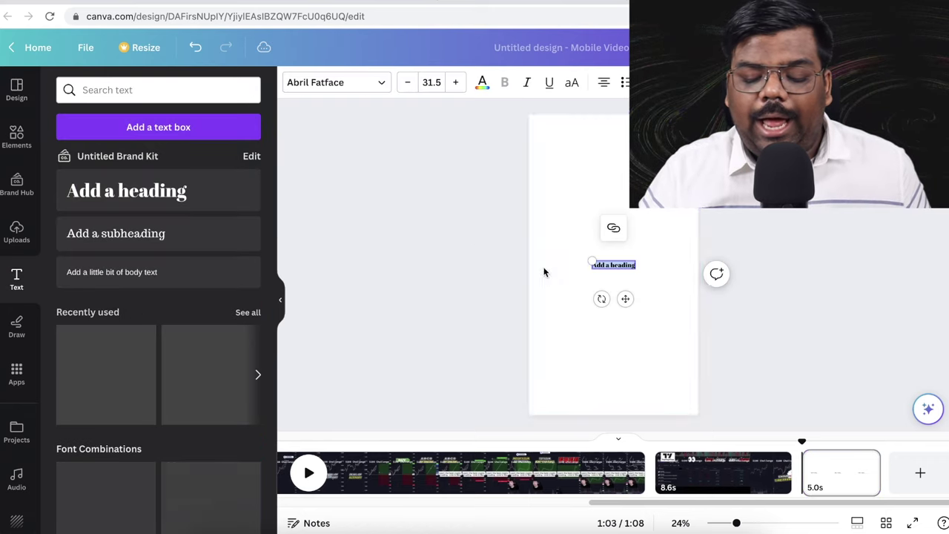
{"action": "left_click_drag", "start_coordinate": [591, 256], "coordinate": [470, 239]}
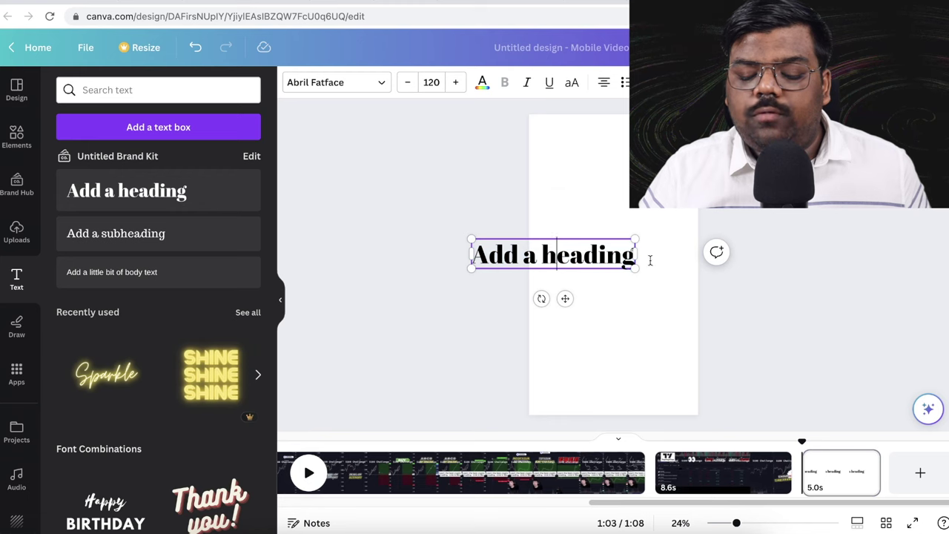
{"action": "left_click", "coordinate": [573, 258]}
{"action": "double_click", "coordinate": [578, 256]}
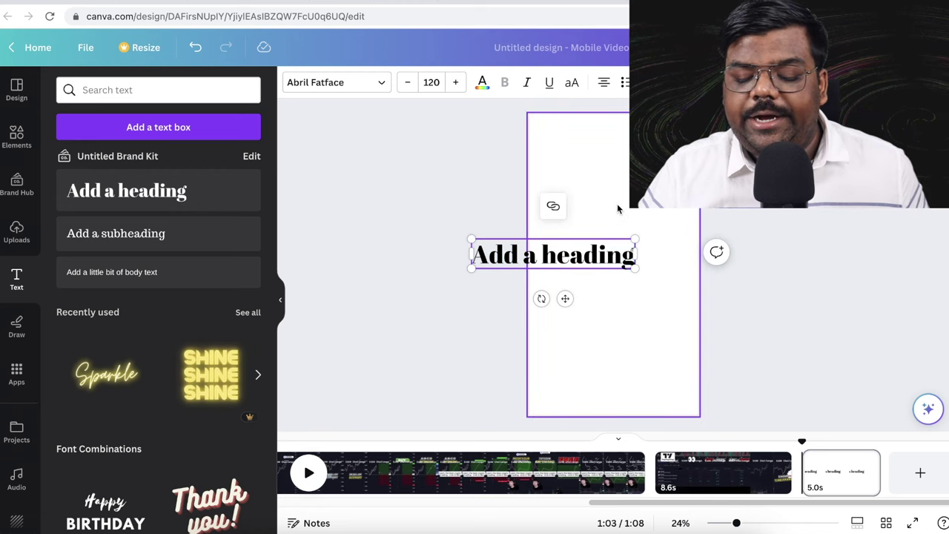
{"action": "left_click_drag", "start_coordinate": [588, 253], "coordinate": [642, 145]}
{"action": "left_click_drag", "start_coordinate": [526, 131], "coordinate": [559, 146]}
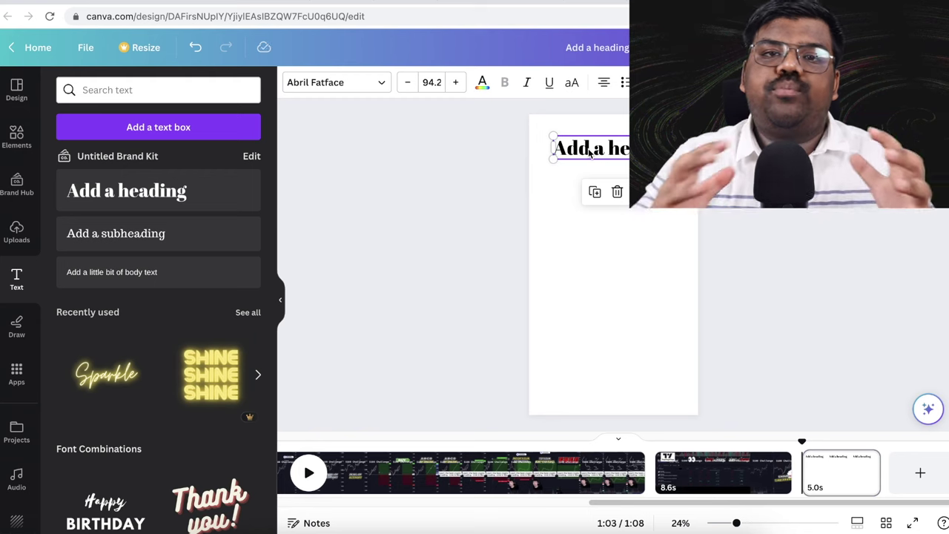
- Add a fourth page with a heading enlarged to size 78, and open the design's sharing options
{"action": "left_click", "coordinate": [919, 473]}
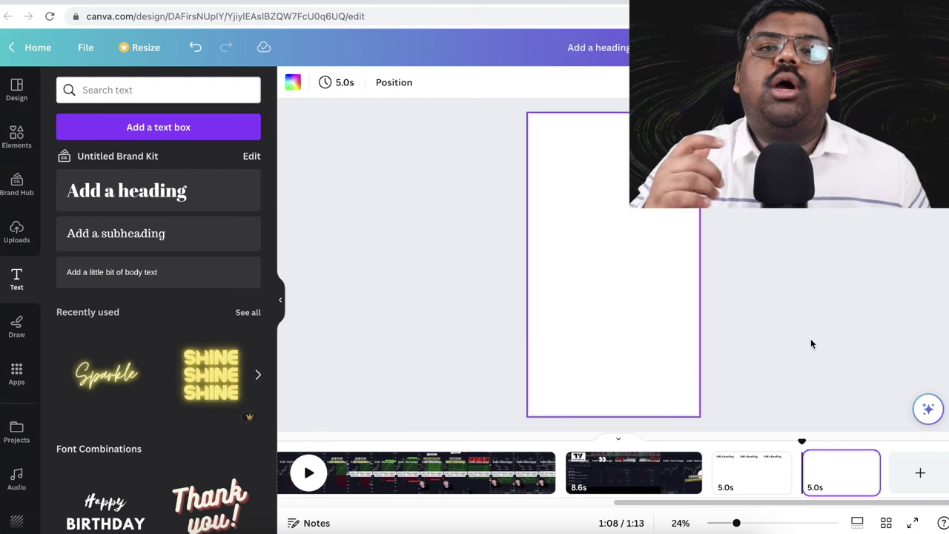
{"action": "left_click", "coordinate": [164, 191]}
{"action": "left_click_drag", "start_coordinate": [592, 261], "coordinate": [529, 250]}
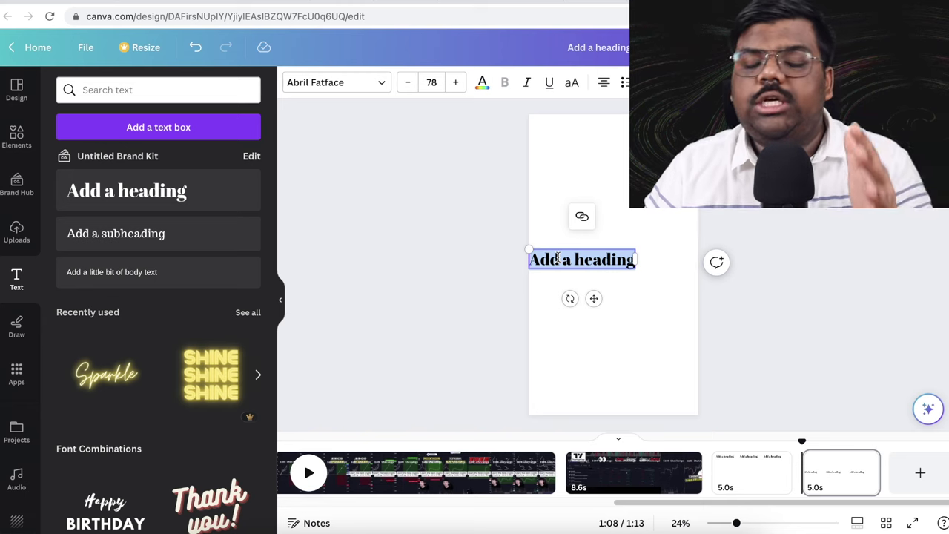
{"action": "left_click", "coordinate": [918, 49]}
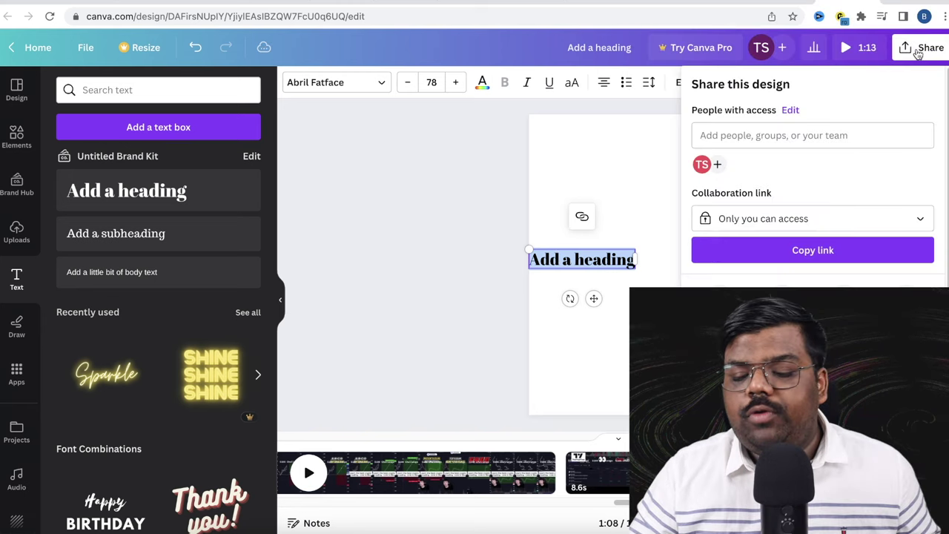
- Look through the Google results for "affiliate networks", including the list of networks from sources across the web
{"action": "left_click", "coordinate": [404, 177]}
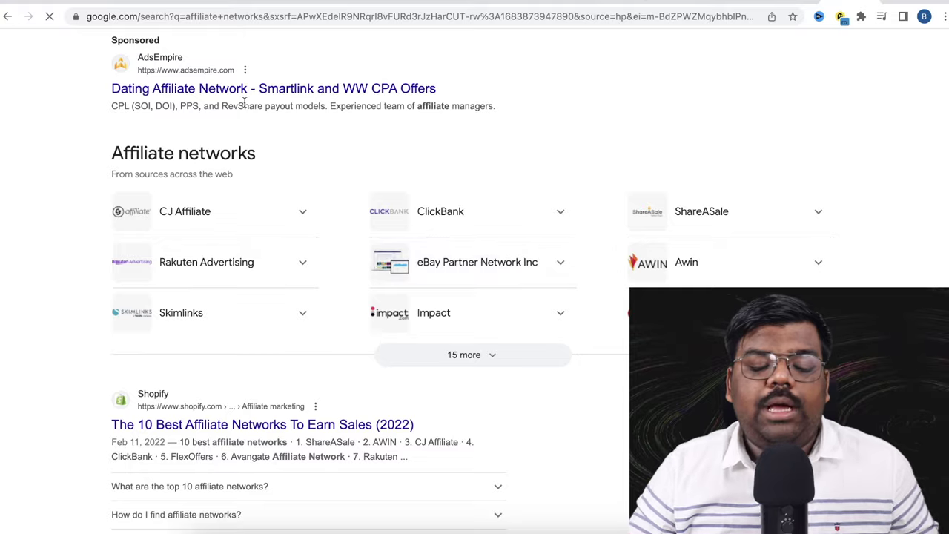
{"action": "scroll", "coordinate": [243, 104], "scroll_direction": "up", "scroll_amount": 6}
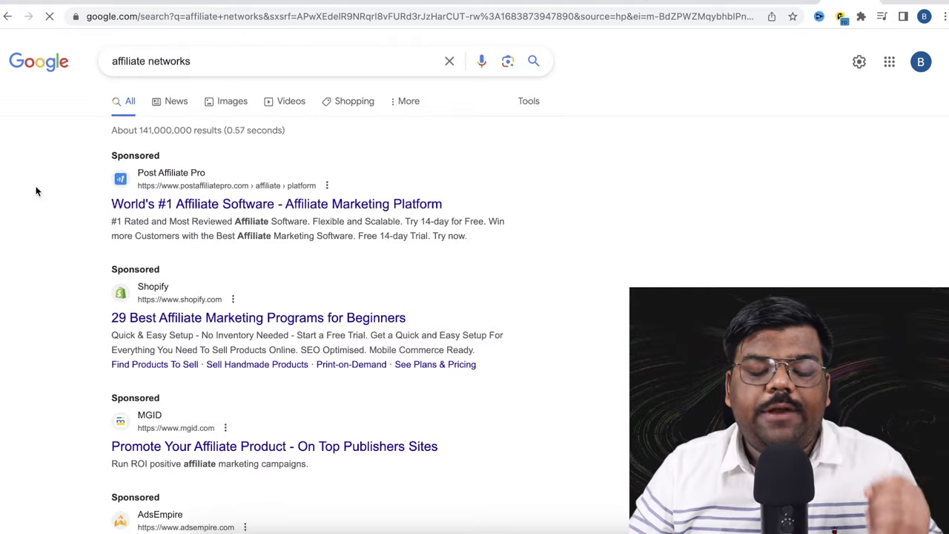
{"action": "scroll", "coordinate": [36, 191], "scroll_direction": "down", "scroll_amount": 3}
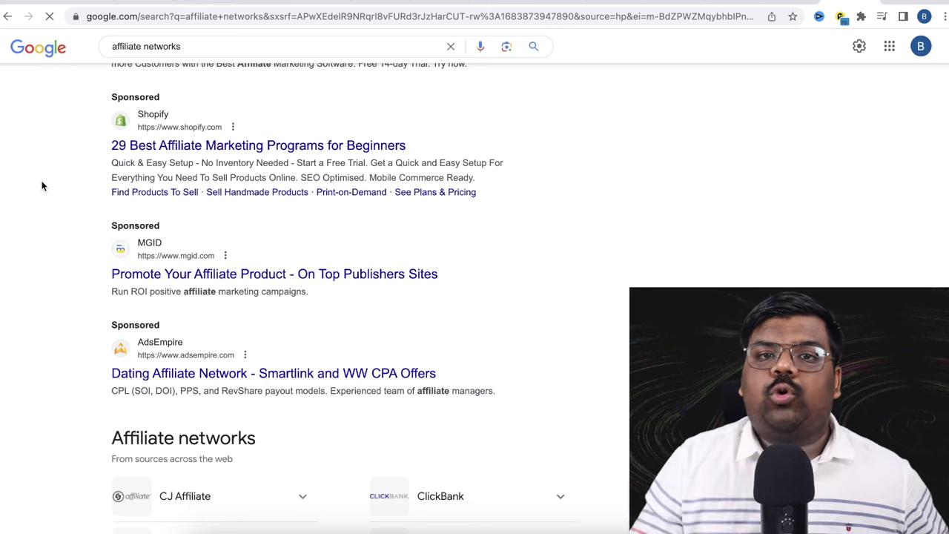
{"action": "scroll", "coordinate": [42, 185], "scroll_direction": "down", "scroll_amount": 5}
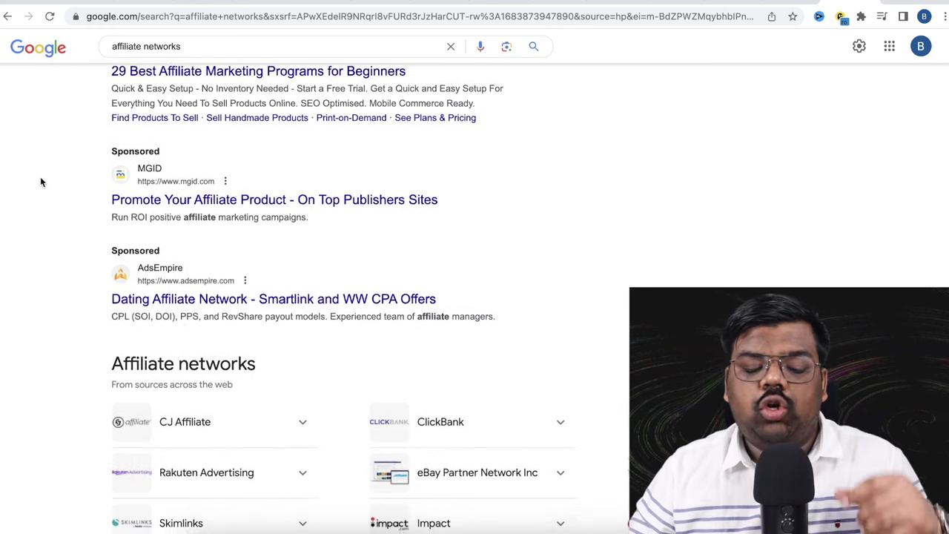
{"action": "scroll", "coordinate": [50, 193], "scroll_direction": "down", "scroll_amount": 2}
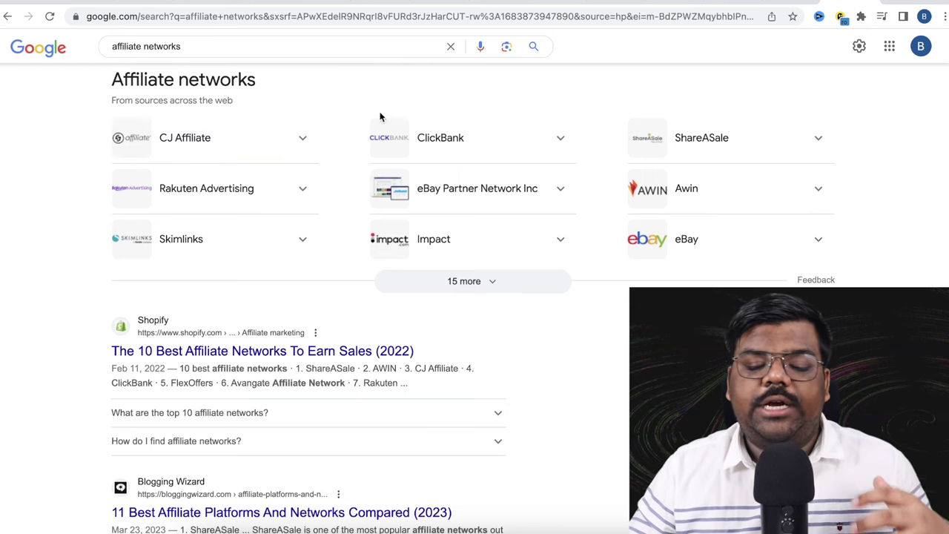
- Switch to the ClickBank marketplace, search it for "crypto" and examine the Crypto Cash Flow offer's commission figures
{"action": "left_click", "coordinate": [448, 4]}
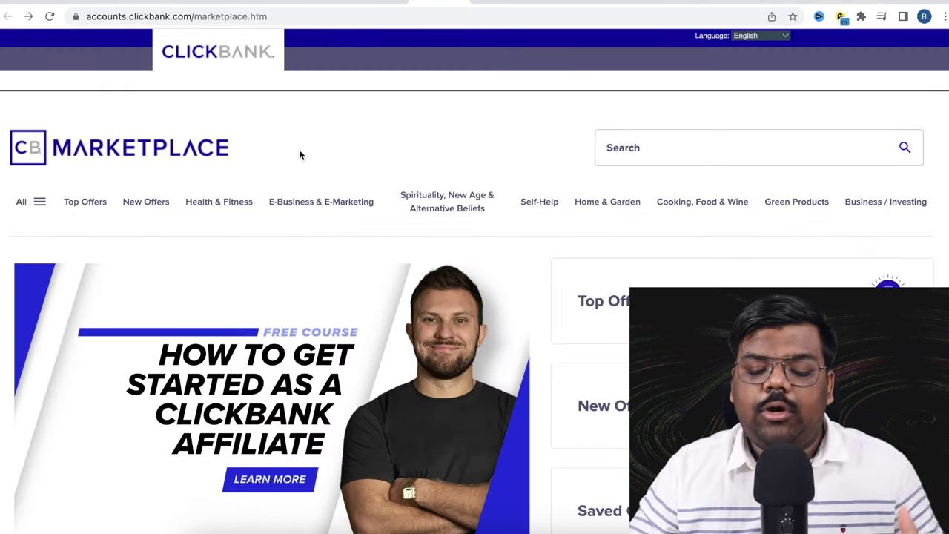
{"action": "left_click", "coordinate": [636, 147]}
{"action": "type", "text": "crypto"}
{"action": "key", "text": "Return"}
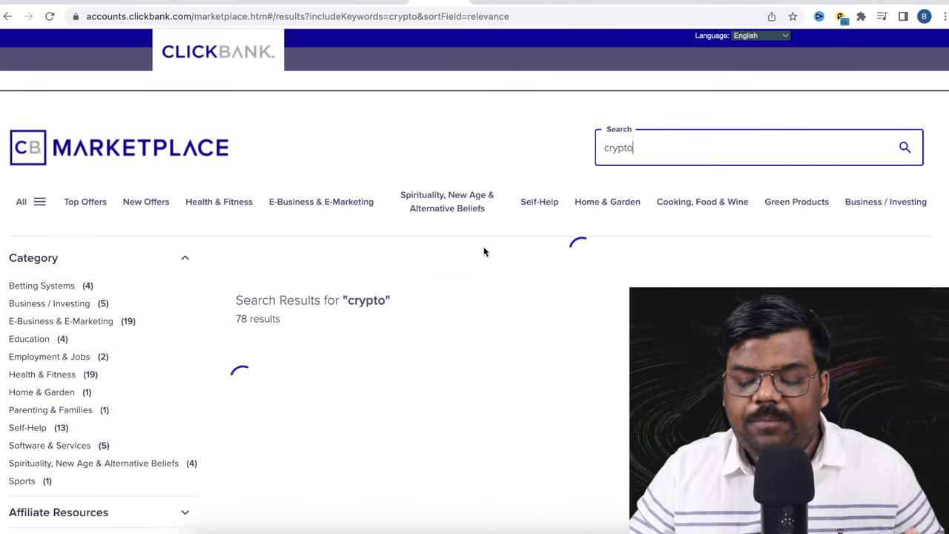
{"action": "scroll", "coordinate": [452, 233], "scroll_direction": "down", "scroll_amount": 10}
{"action": "scroll", "coordinate": [520, 121], "scroll_direction": "down", "scroll_amount": 3}
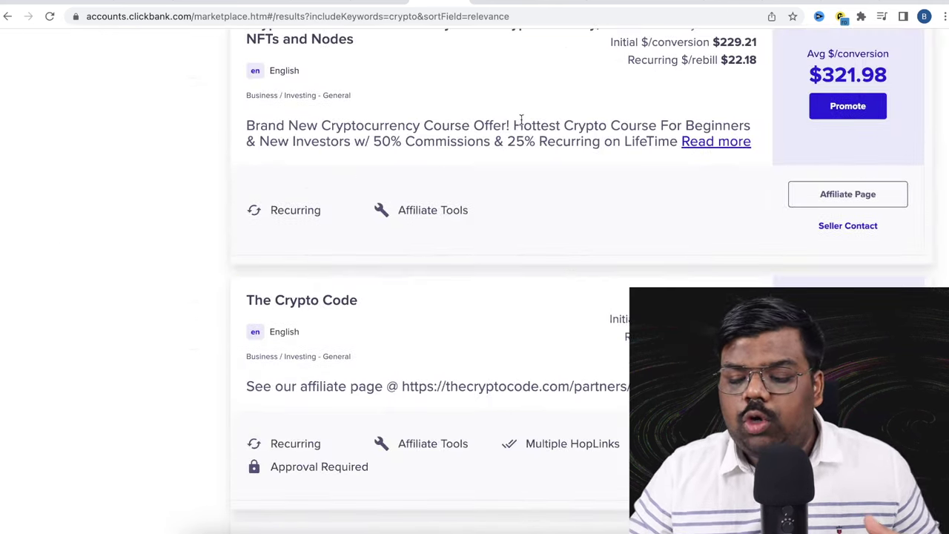
{"action": "scroll", "coordinate": [519, 121], "scroll_direction": "up", "scroll_amount": 1}
{"action": "mouse_move", "coordinate": [822, 188]}
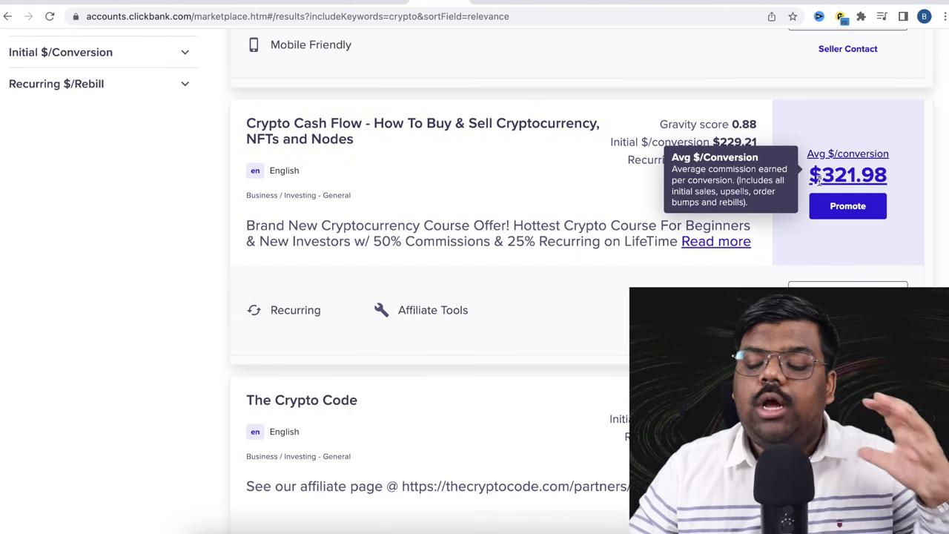
- Create a HopLink for the Crypto Cash Flow offer with the affiliate account nickname, and select the encrypted link
{"action": "left_click", "coordinate": [845, 205]}
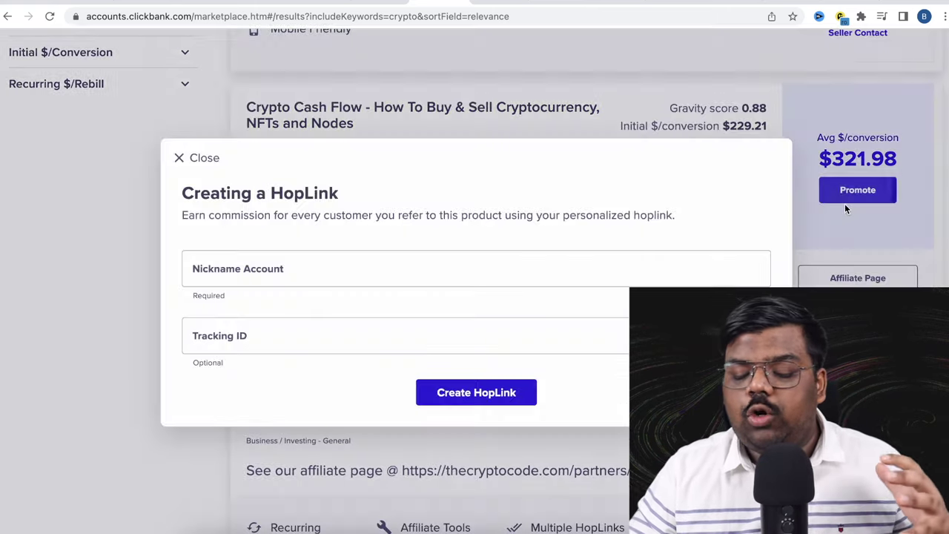
{"action": "left_click", "coordinate": [247, 271]}
{"action": "type", "text": "topbuy2"}
{"action": "left_click", "coordinate": [441, 392]}
{"action": "left_click_drag", "start_coordinate": [457, 426], "coordinate": [389, 429]}
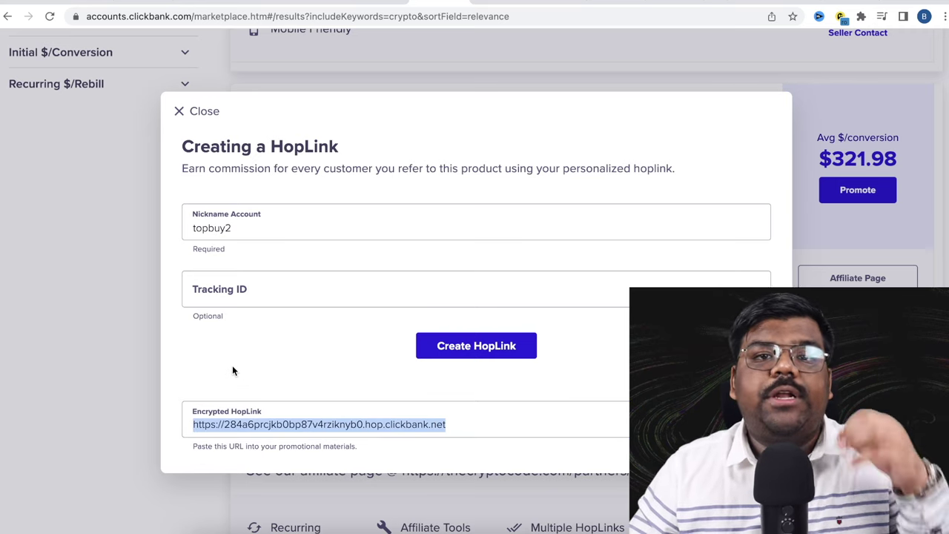
{"action": "left_click", "coordinate": [177, 119]}
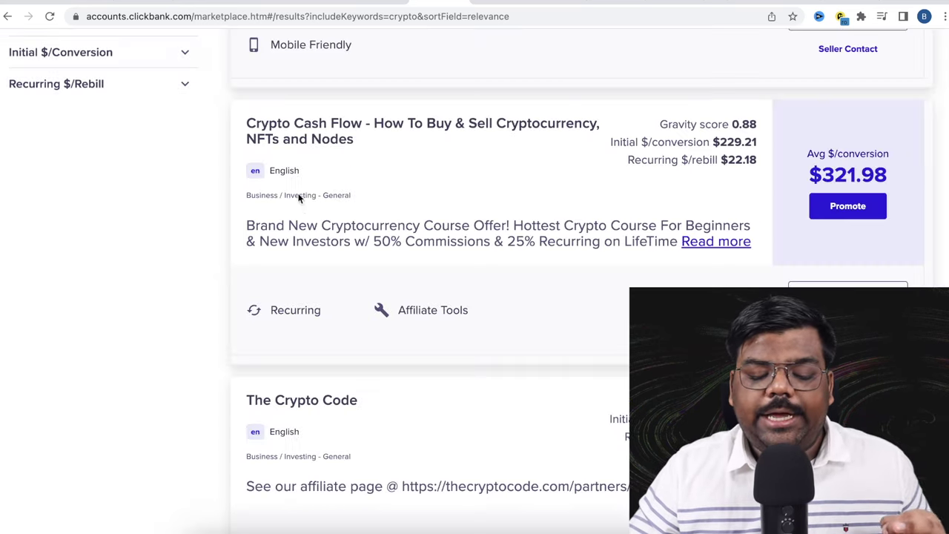
- Switch to the WarriorPlus affiliate offers and examine the listed products, their sales and conversion rates
{"action": "left_click", "coordinate": [303, 134]}
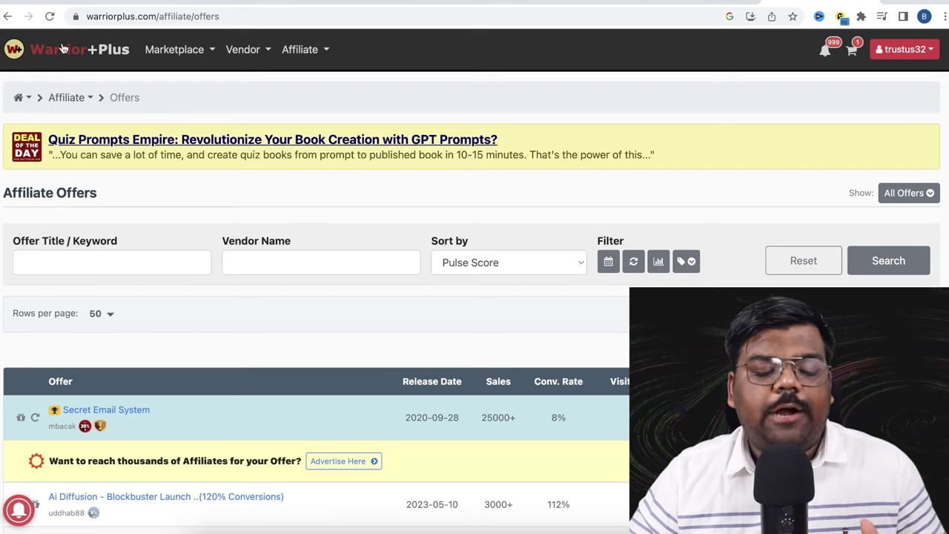
{"action": "scroll", "coordinate": [160, 117], "scroll_direction": "down", "scroll_amount": 4}
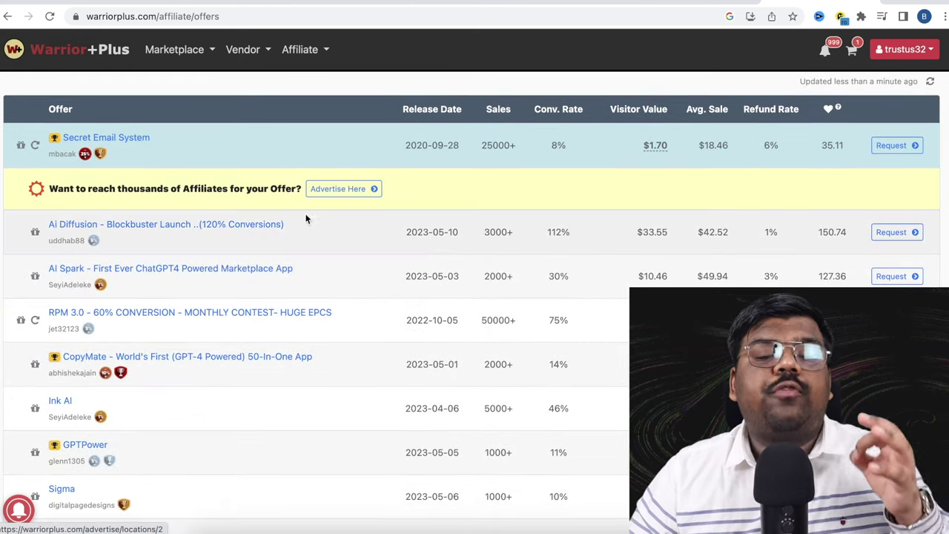
{"action": "scroll", "coordinate": [53, 231], "scroll_direction": "down", "scroll_amount": 1}
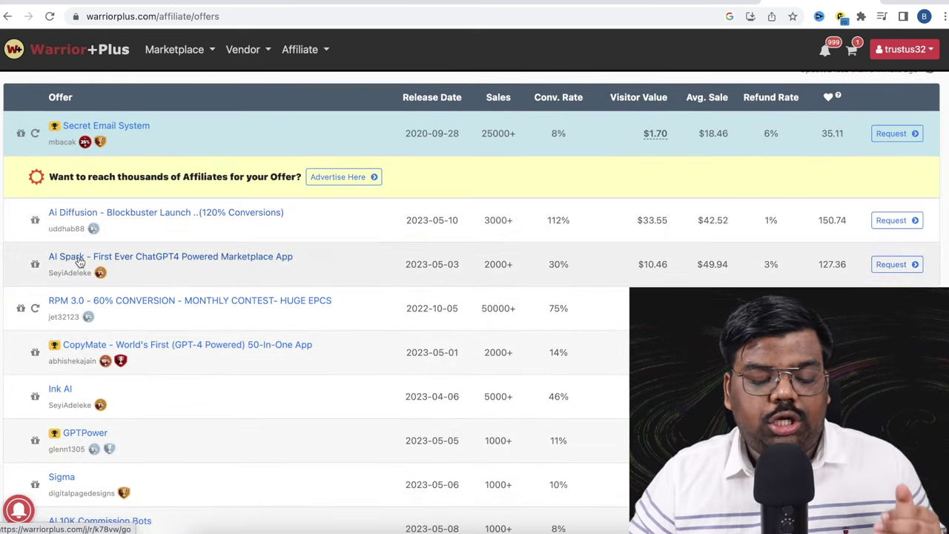
{"action": "scroll", "coordinate": [75, 256], "scroll_direction": "down", "scroll_amount": 2}
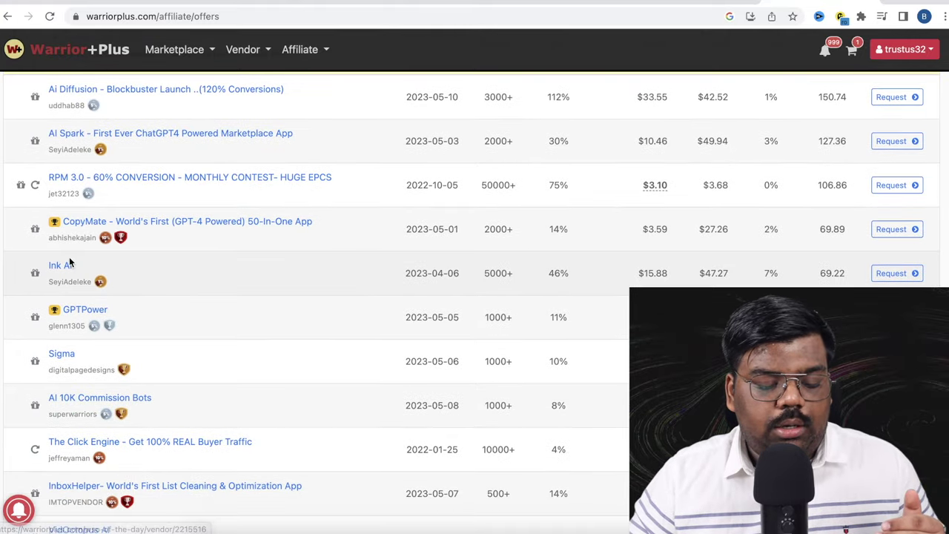
{"action": "scroll", "coordinate": [85, 269], "scroll_direction": "down", "scroll_amount": 3}
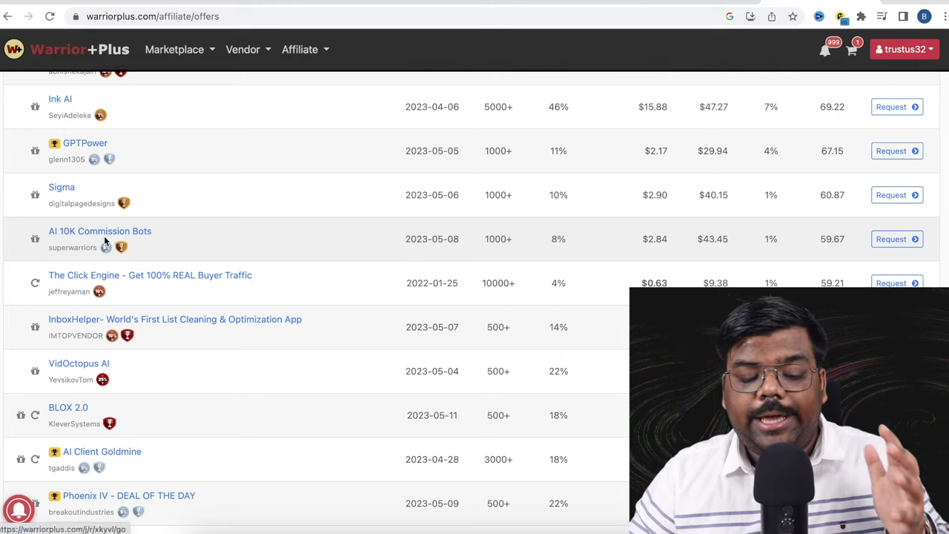
{"action": "scroll", "coordinate": [191, 236], "scroll_direction": "down", "scroll_amount": 3}
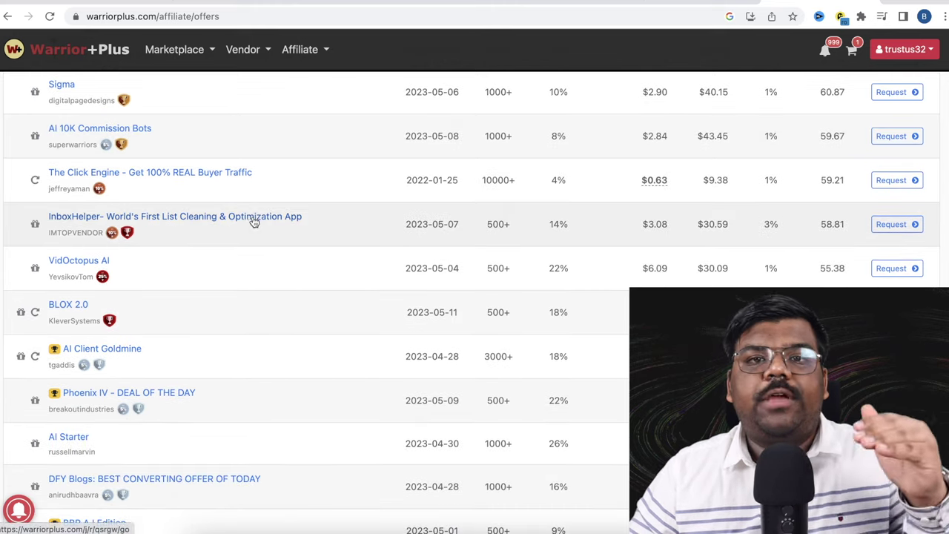
{"action": "scroll", "coordinate": [187, 227], "scroll_direction": "up", "scroll_amount": 10}
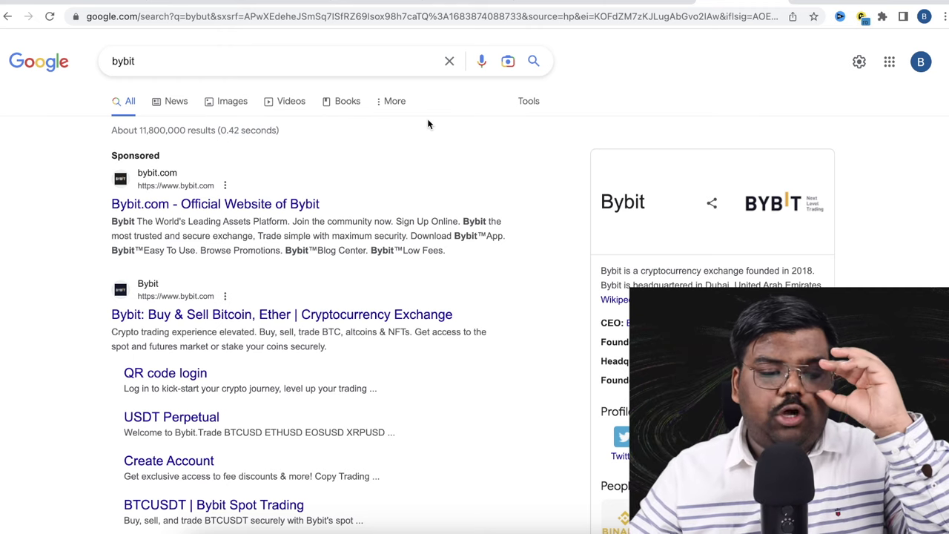
- Look over the Google results for "bybit", and search for "binance referral program"
{"action": "scroll", "coordinate": [270, 220], "scroll_direction": "down", "scroll_amount": 1}
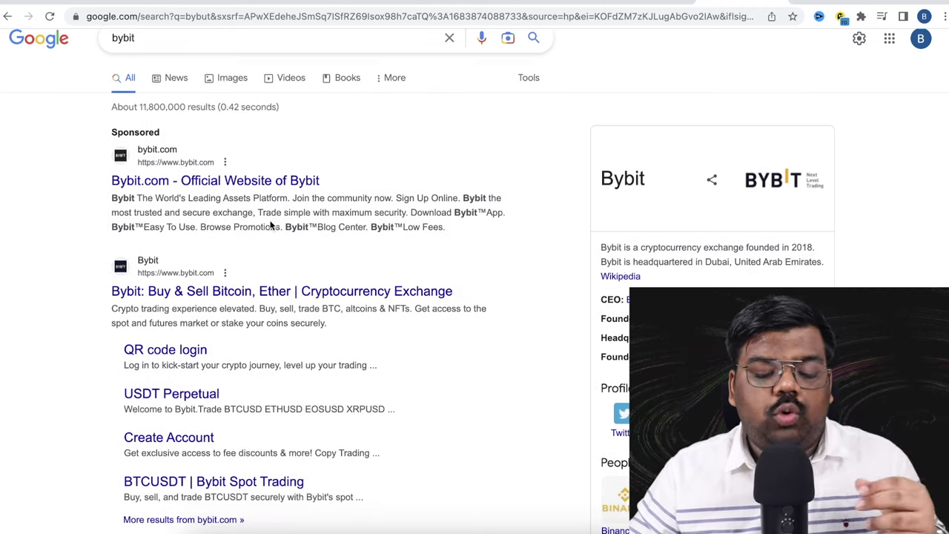
{"action": "scroll", "coordinate": [243, 196], "scroll_direction": "up", "scroll_amount": 1}
{"action": "left_click", "coordinate": [182, 60]}
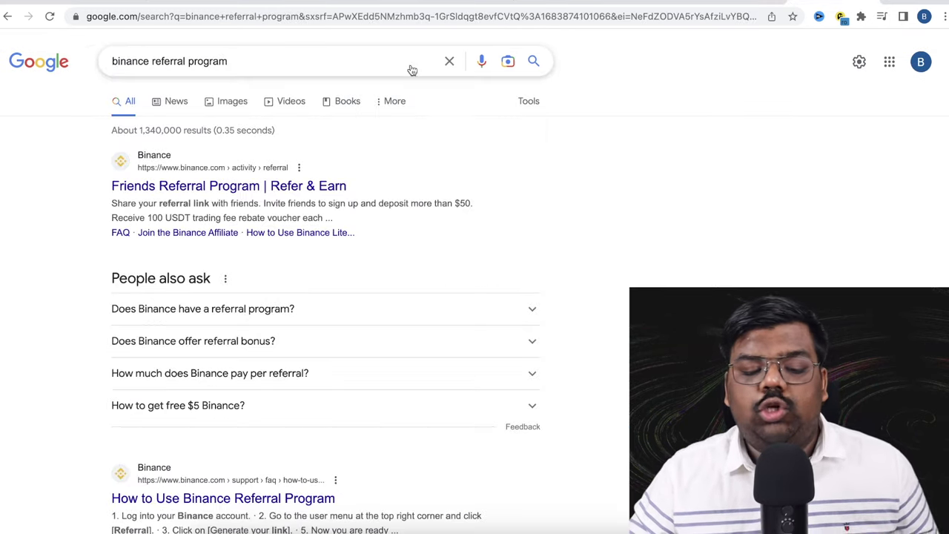
{"action": "left_click", "coordinate": [37, 161]}
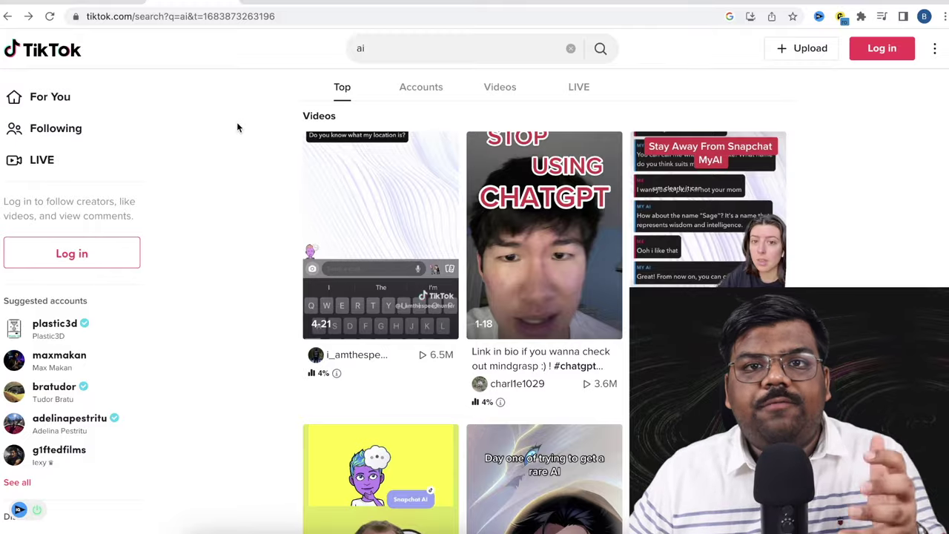
- From the TikTok results for "ai", open the profile of the "Stop Using ChatGPT" video's creator and highlight the getmagical.com/tiktok bio link
{"action": "scroll", "coordinate": [246, 185], "scroll_direction": "down", "scroll_amount": 2}
{"action": "left_click", "coordinate": [517, 288]}
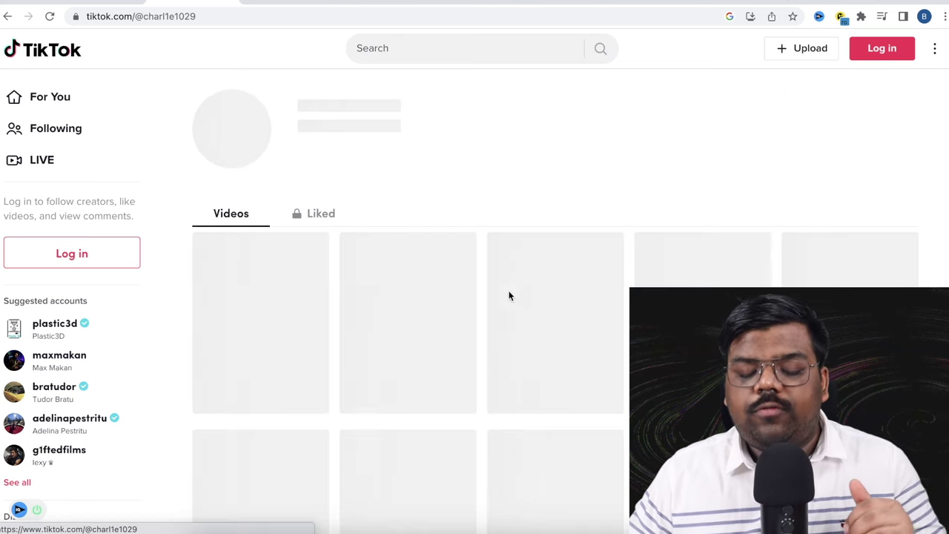
{"action": "left_click", "coordinate": [7, 18]}
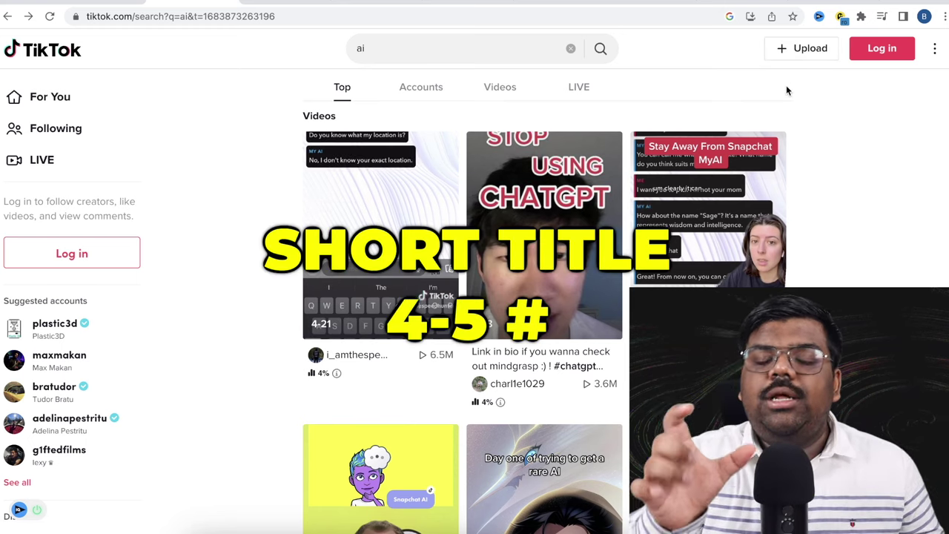
{"action": "left_click", "coordinate": [520, 379]}
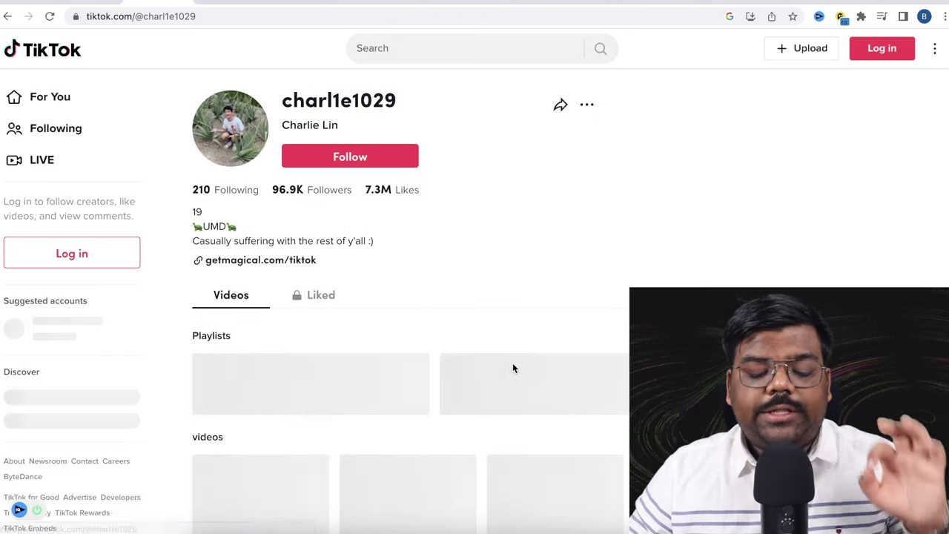
{"action": "left_click_drag", "start_coordinate": [317, 264], "coordinate": [215, 260]}
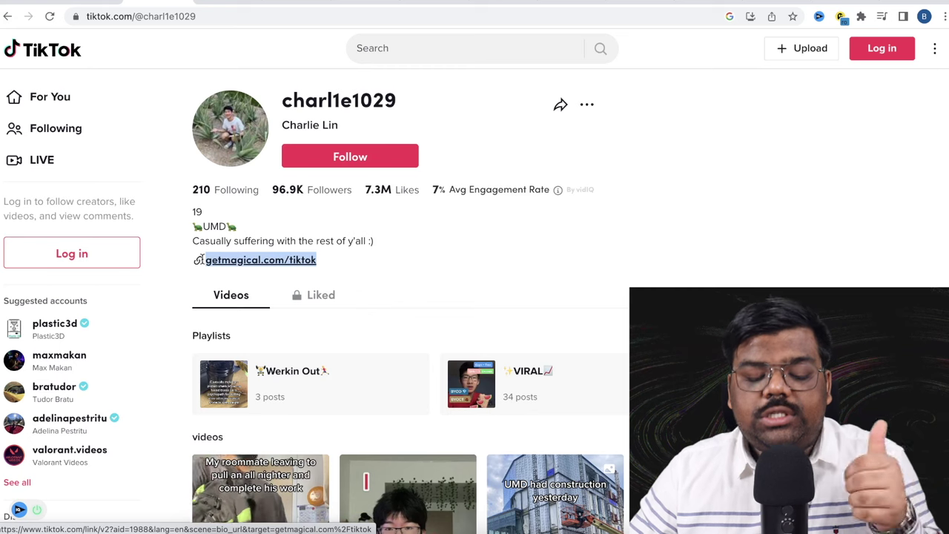